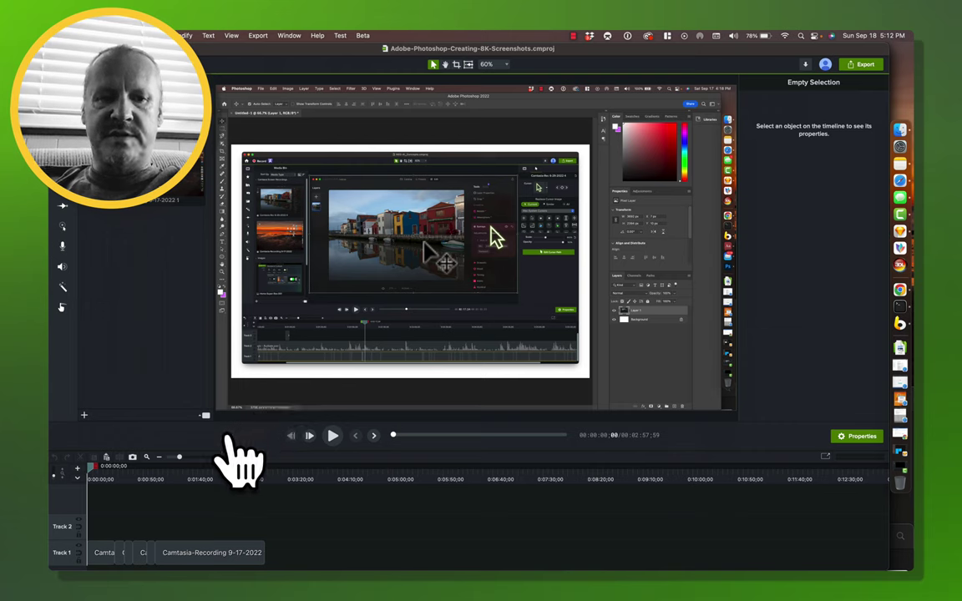
- Scrub the playhead to about 0:00:33;40, where the zoomed-in Photoshop frame appears
left_click_drag(87, 480, 64, 482)
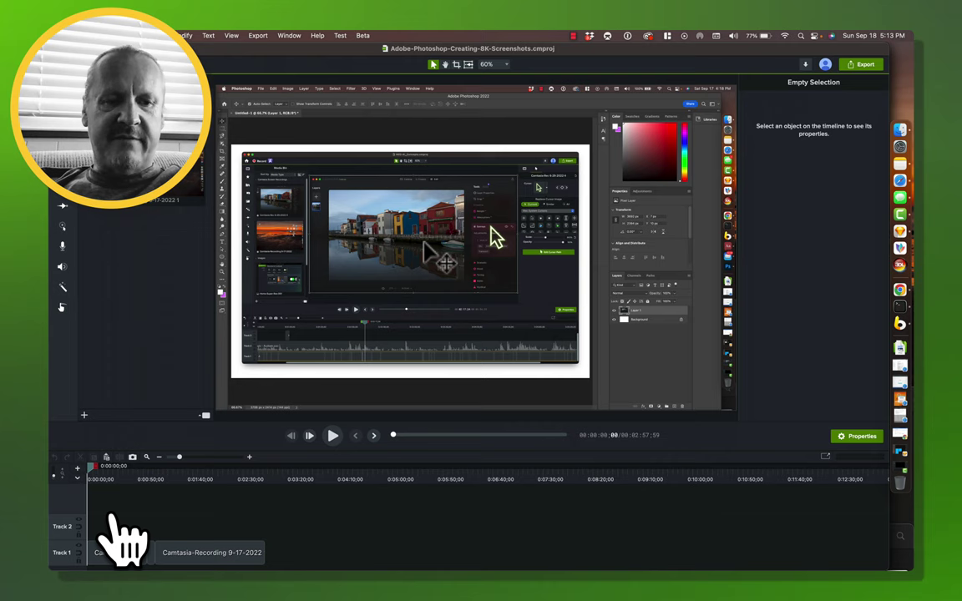
left_click_drag(94, 482, 128, 492)
- Stitch all the Track 1 recording clips into one clip with Shift+\ and select it
left_click(98, 562)
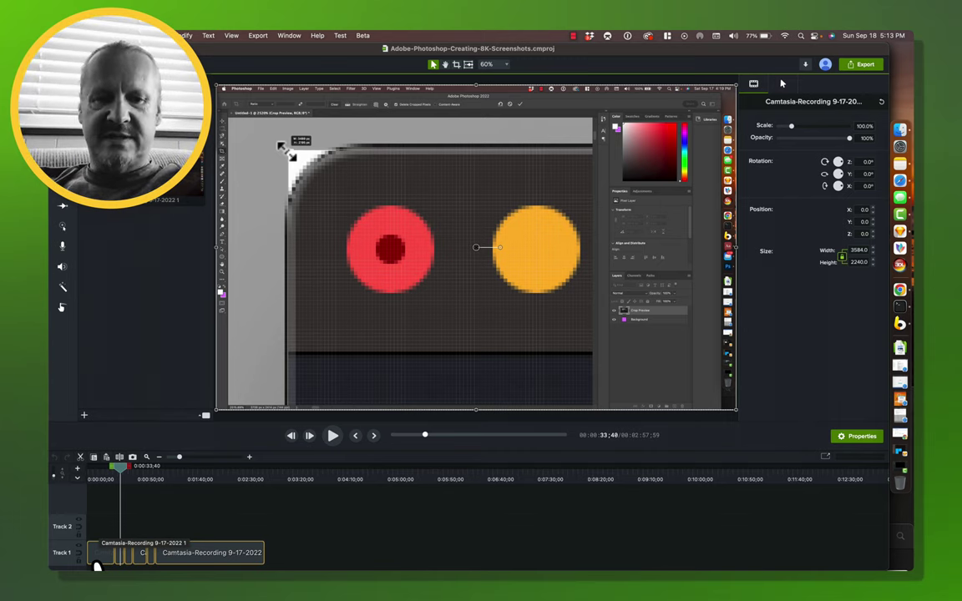
key("shift+backslash")
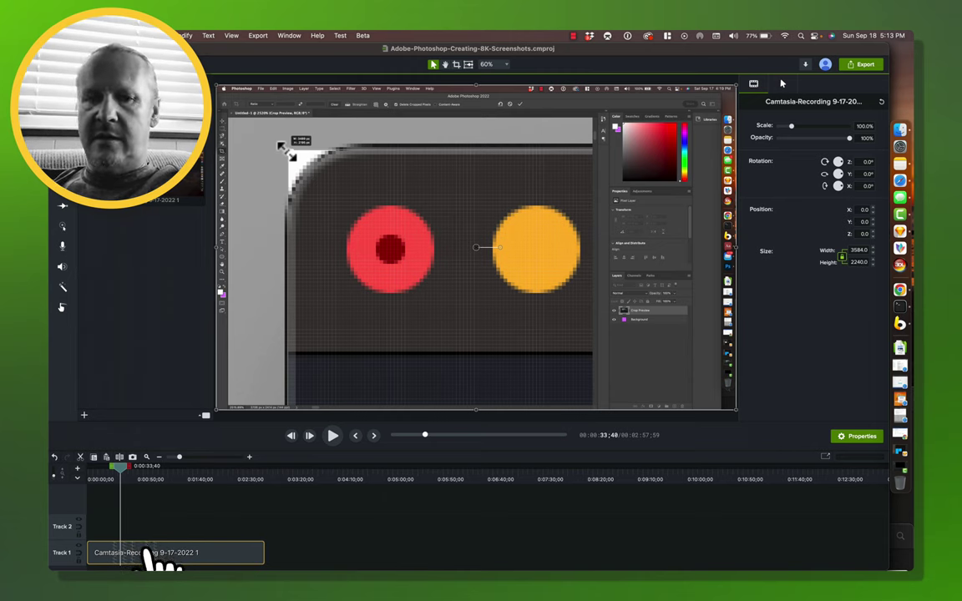
left_click_drag(148, 558, 150, 558)
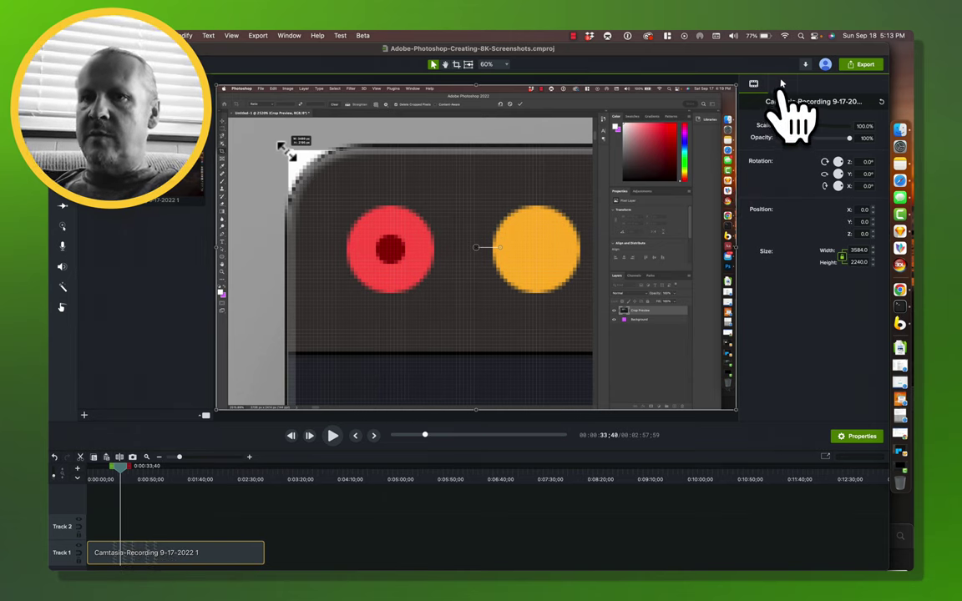
- Replace all recorded cursors with the Mac System Cursors set, then return the playhead to 0:00
left_click(782, 83)
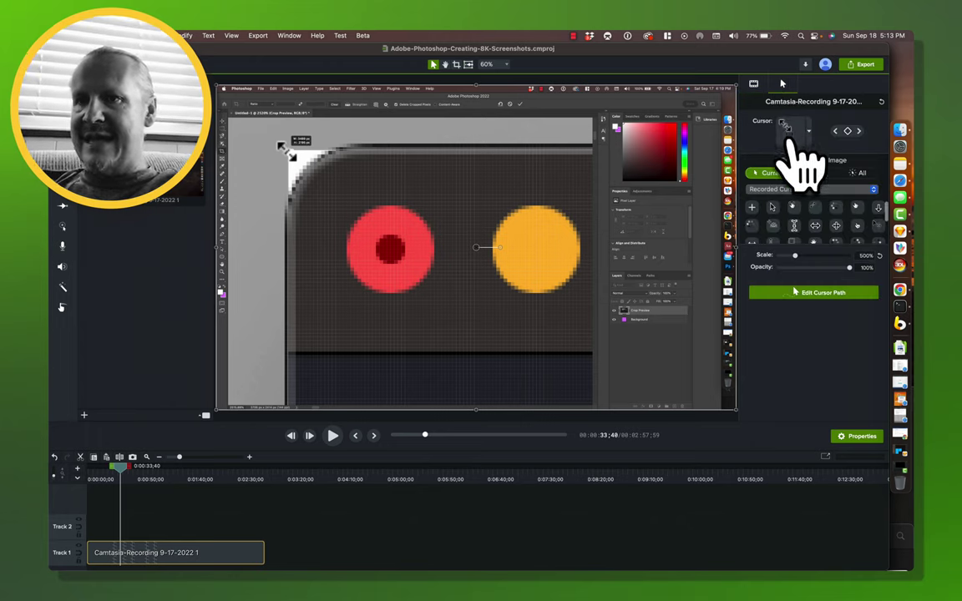
left_click(858, 174)
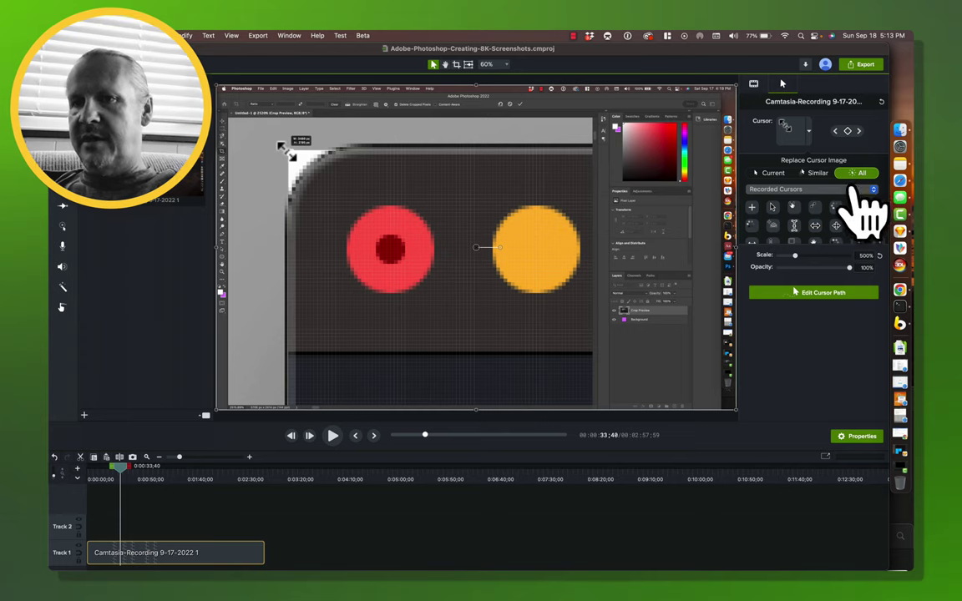
left_click(777, 190)
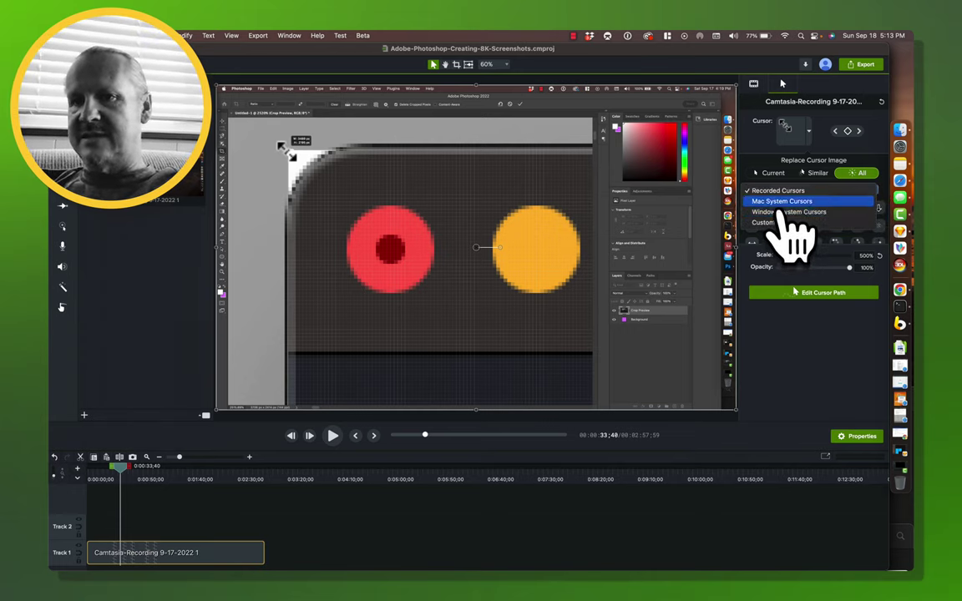
left_click(782, 202)
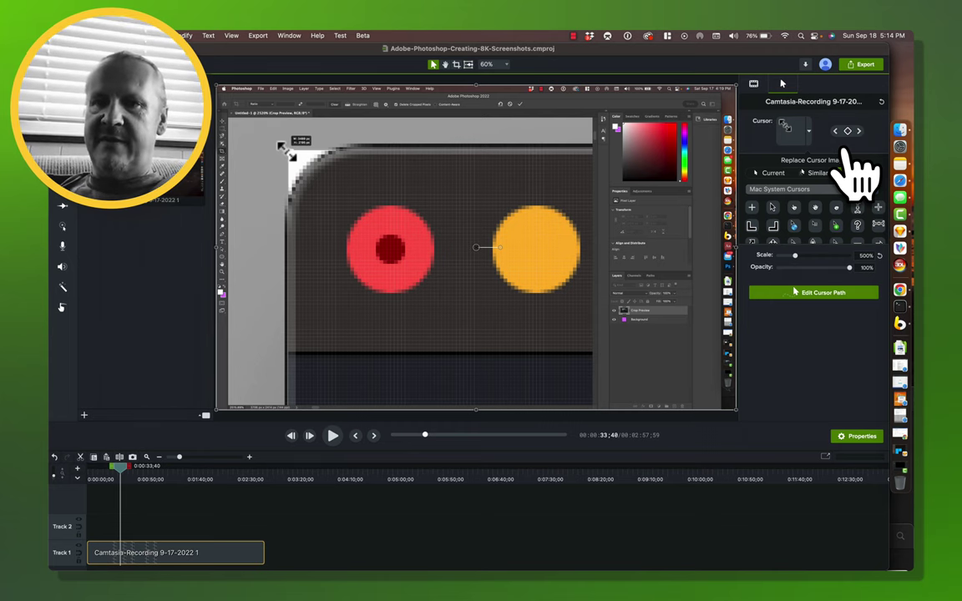
key("Home")
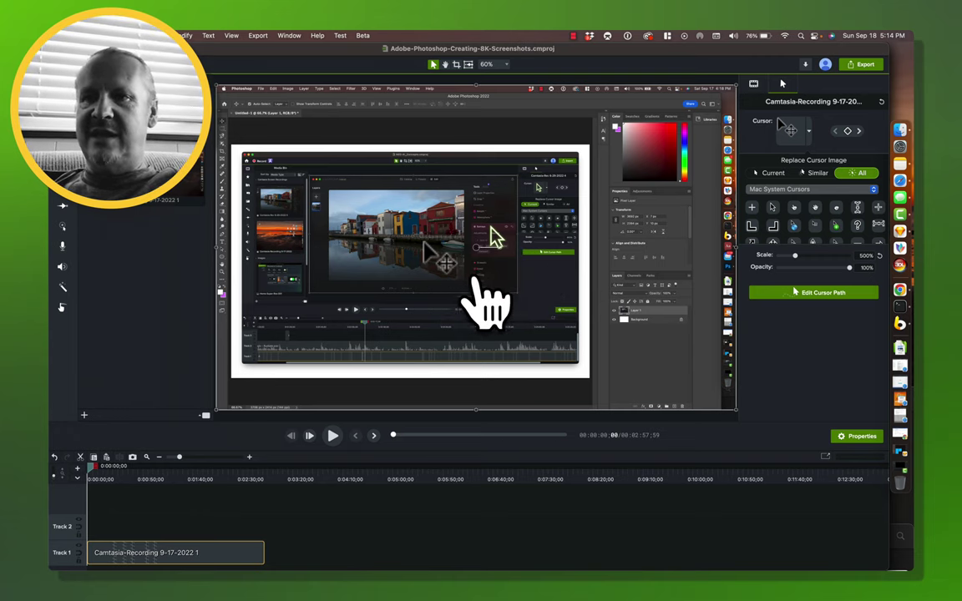
- Limit cursor replacement to the Current cursor and browse the Mac System Cursors grid
left_click(774, 175)
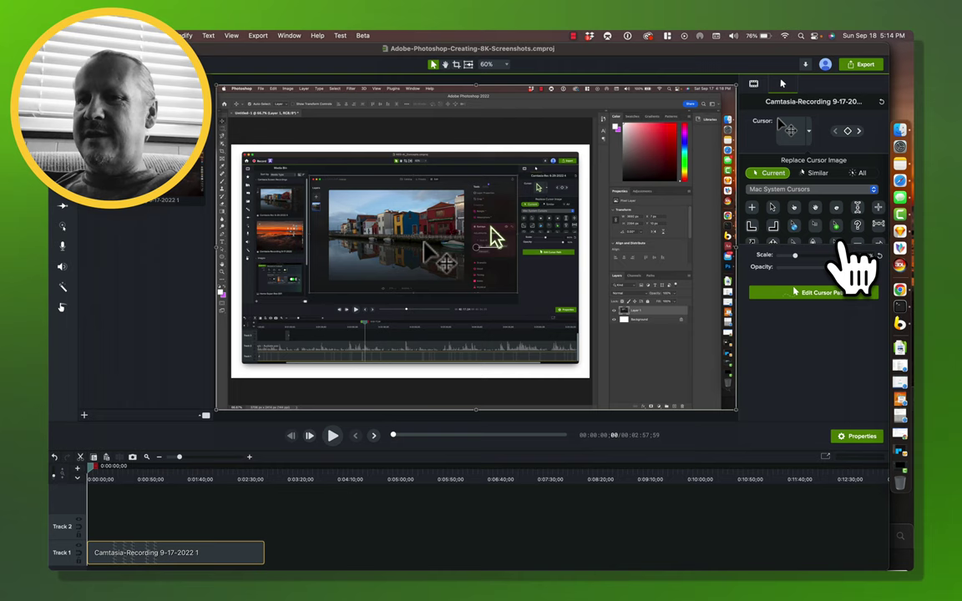
scroll(839, 244, "down", 1)
scroll(839, 243, "down", 2)
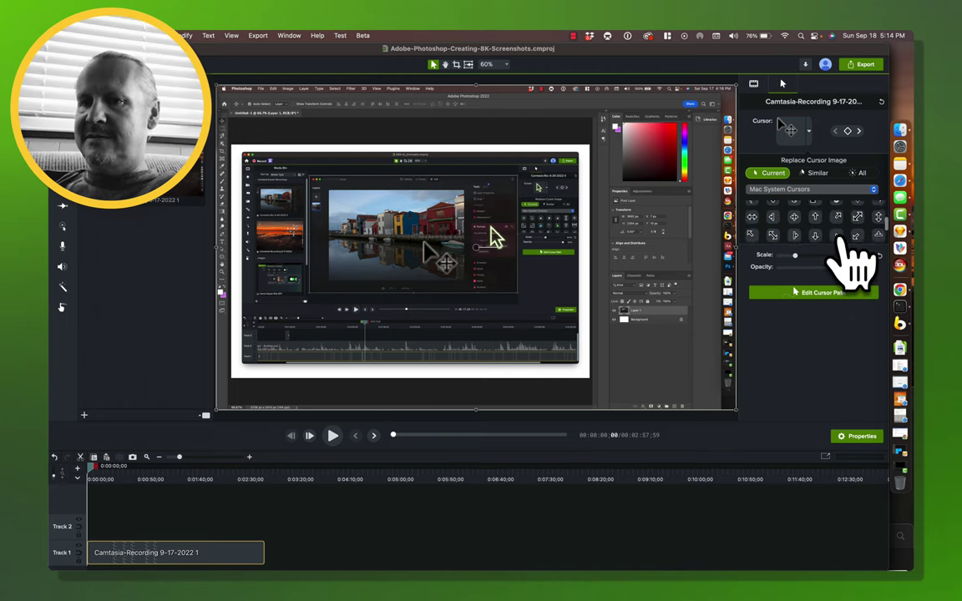
scroll(839, 244, "down", 3)
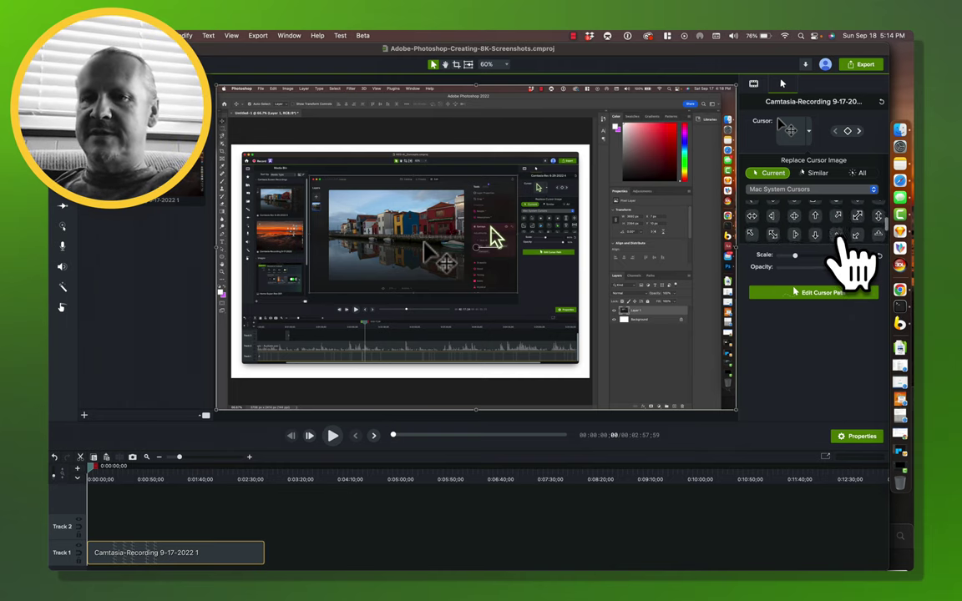
scroll(839, 244, "down", 3)
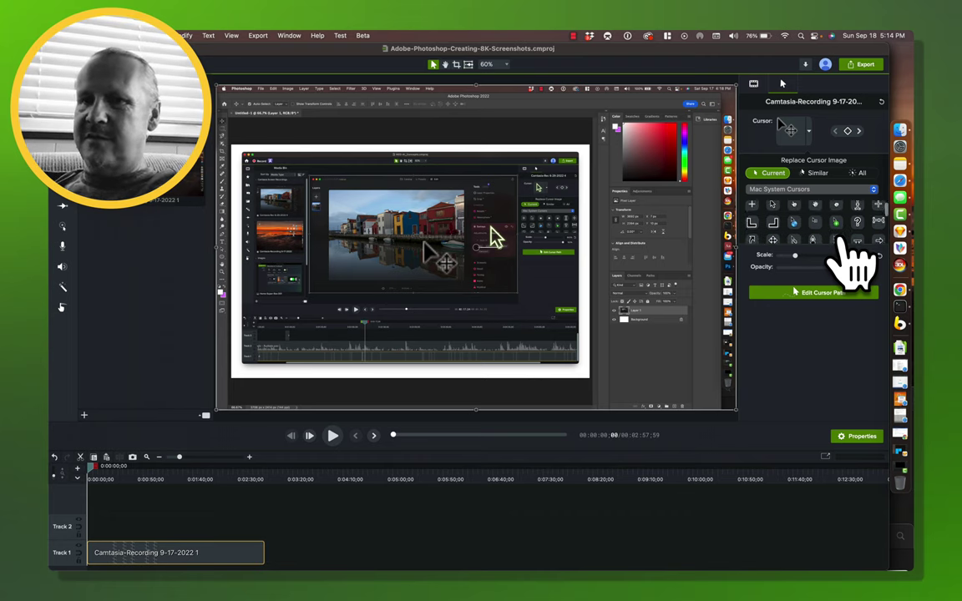
scroll(839, 244, "down", 3)
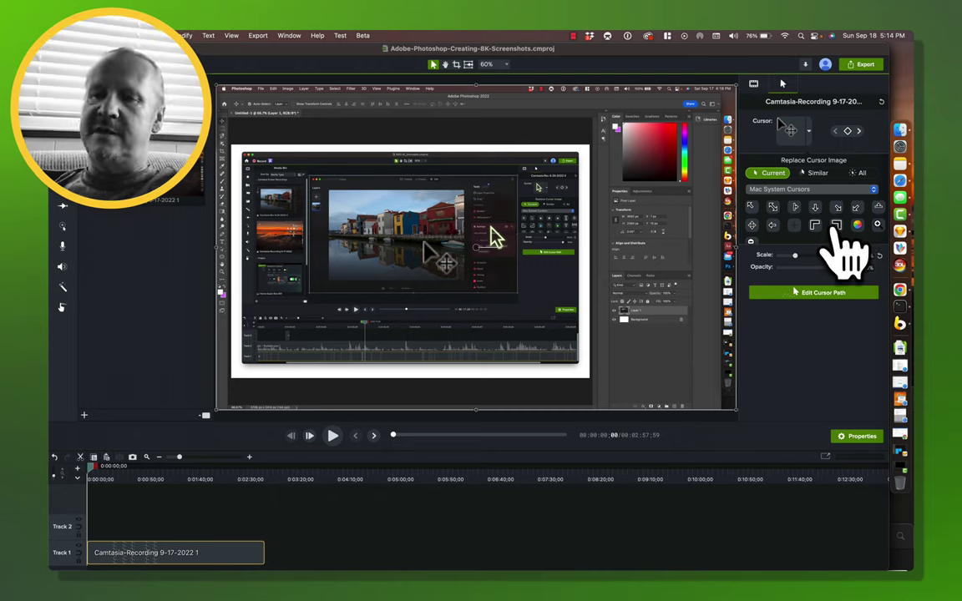
scroll(841, 235, "up", 2)
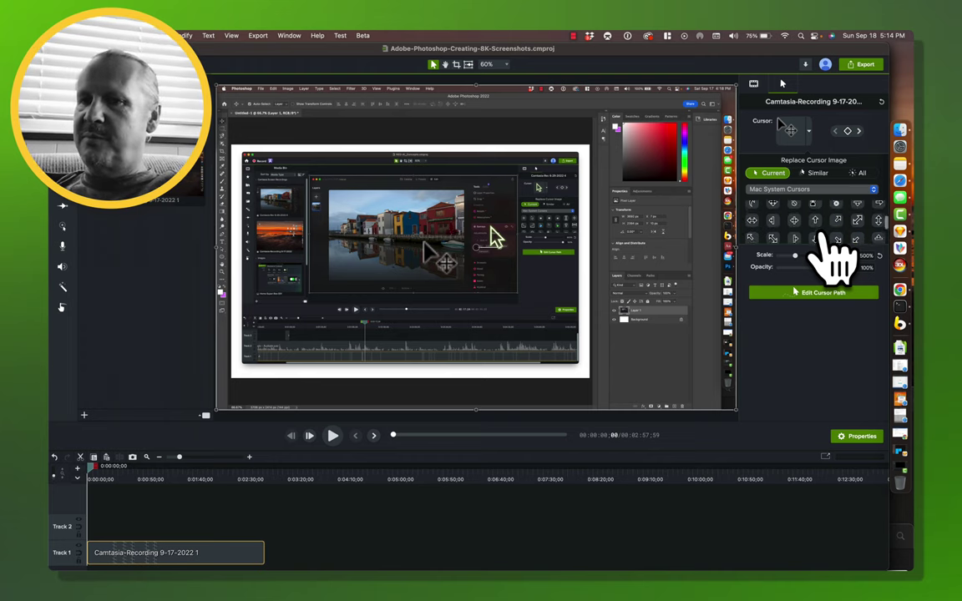
scroll(822, 234, "down", 2)
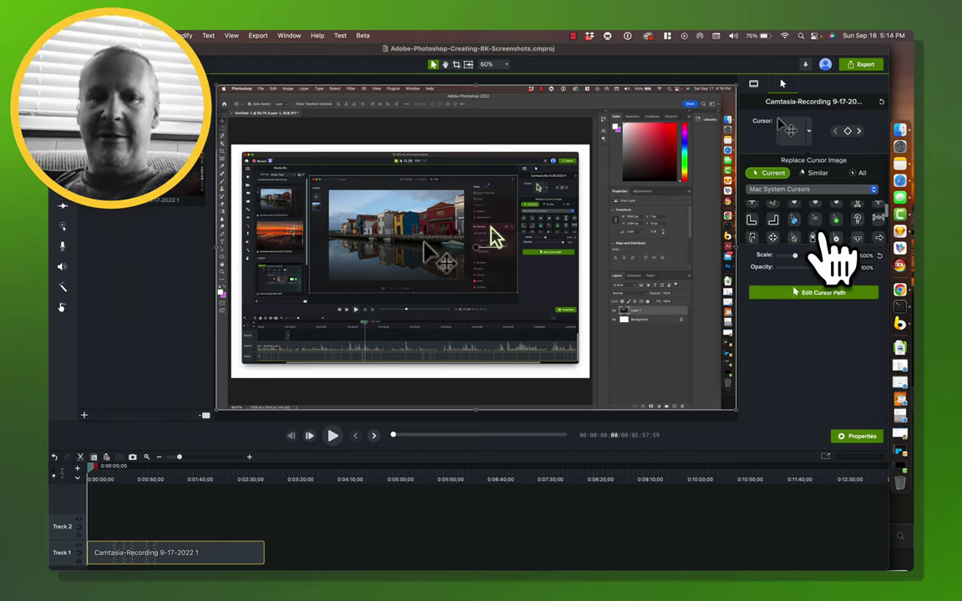
scroll(824, 237, "up", 1)
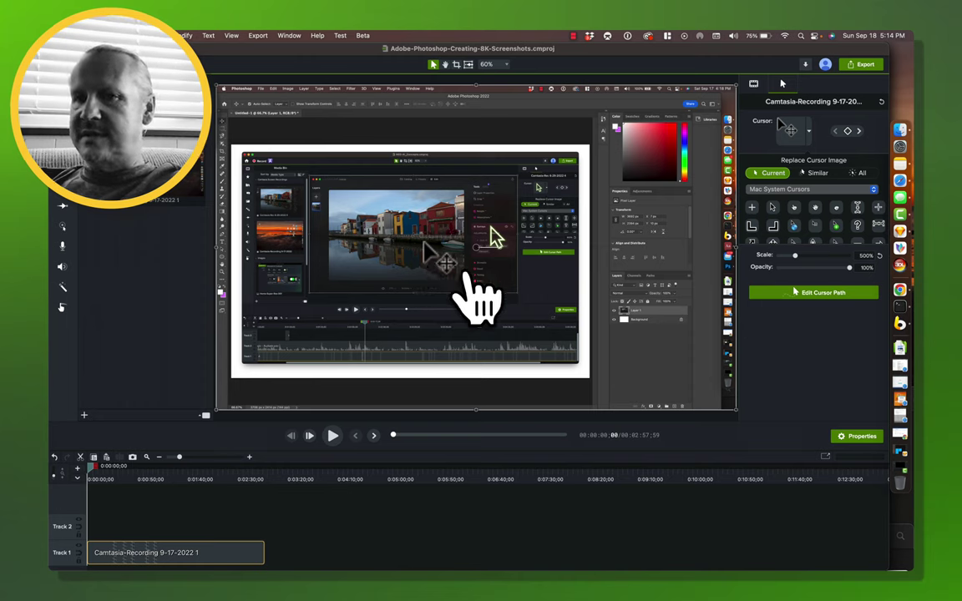
scroll(807, 229, "down", 5)
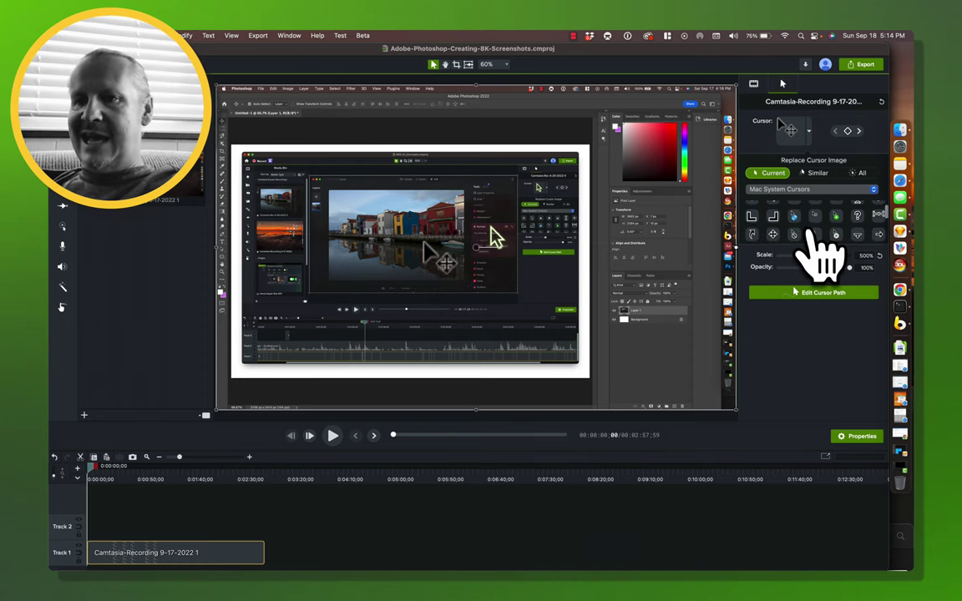
scroll(810, 232, "down", 3)
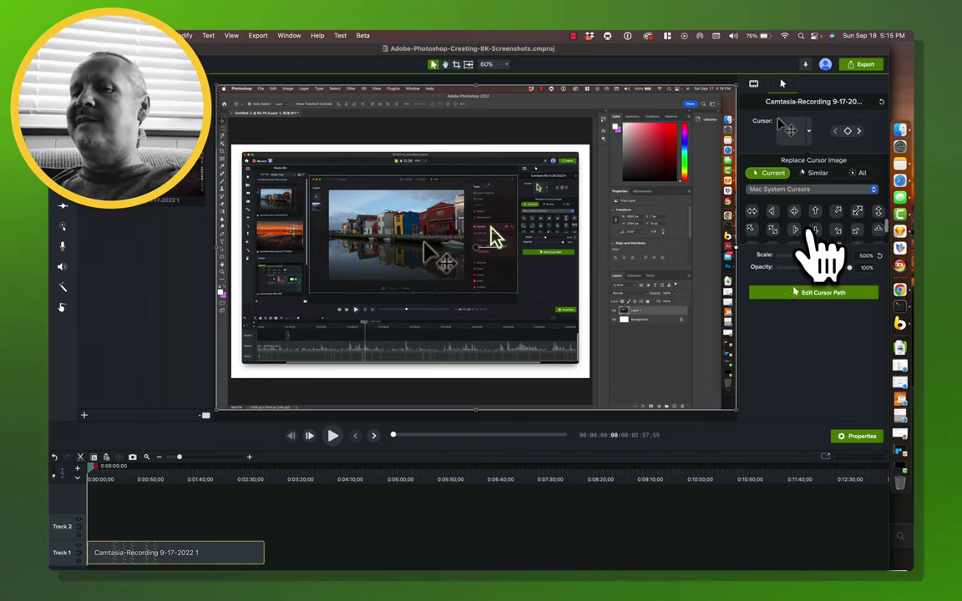
scroll(822, 250, "up", 2)
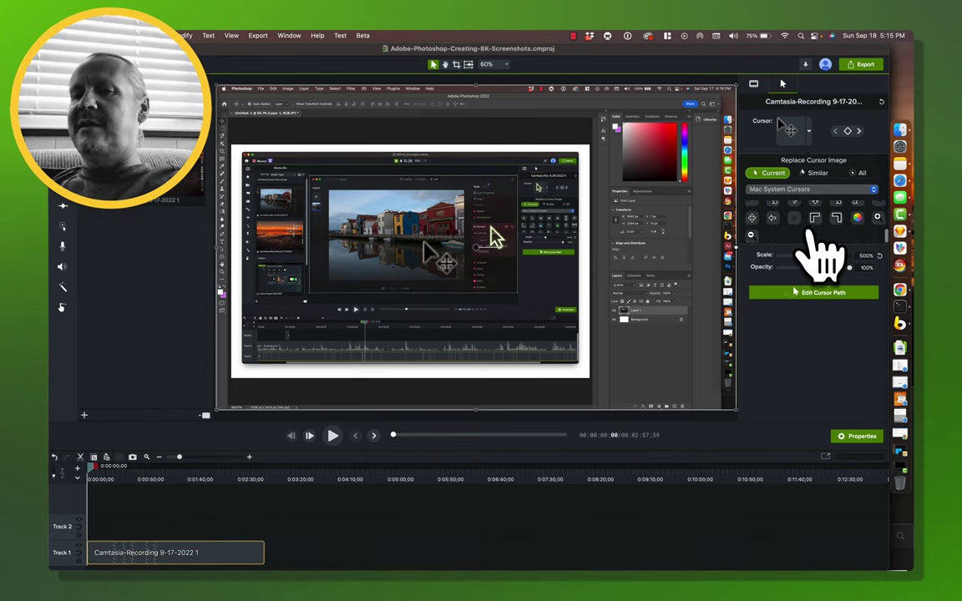
scroll(814, 238, "down", 3)
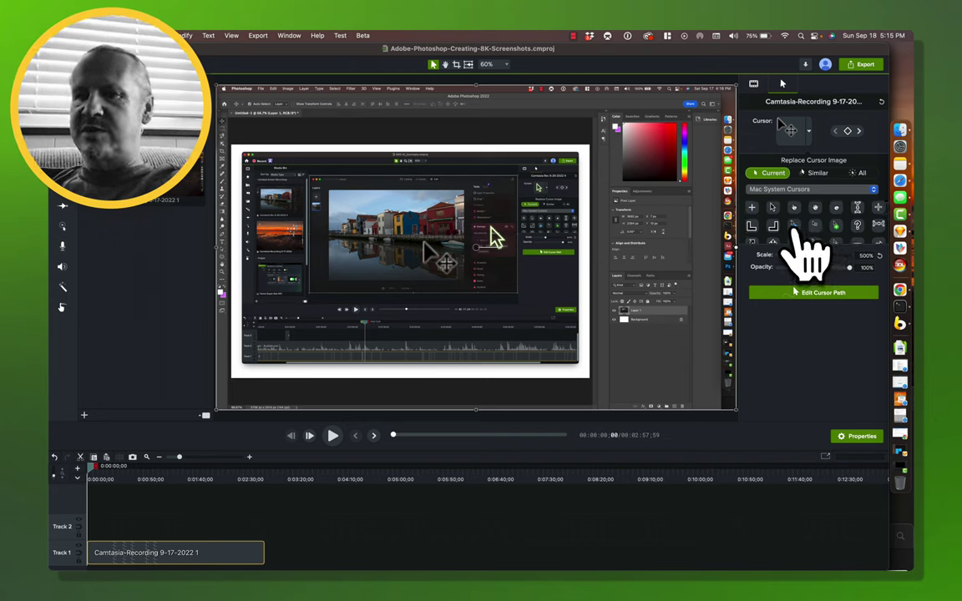
- Replace similar cursors with the Mac hand cursor and enlarge the cursor scale to 1000%
left_click(814, 174)
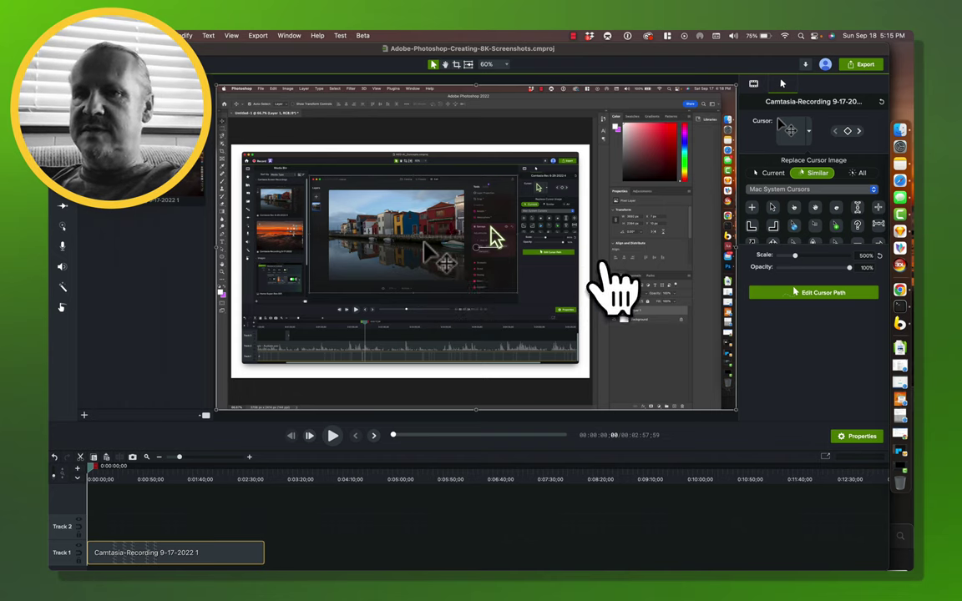
left_click(794, 208)
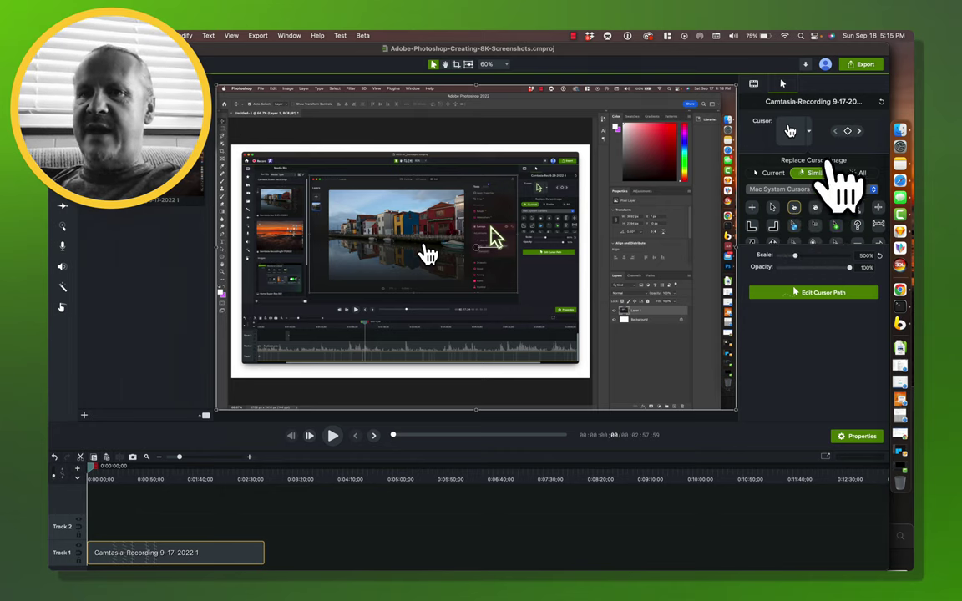
left_click(859, 134)
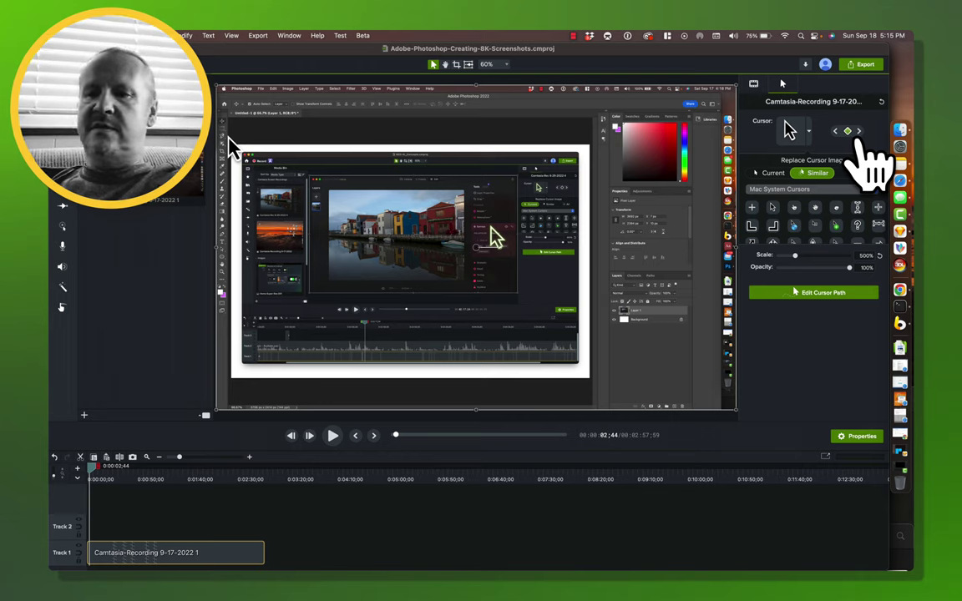
left_click(865, 256)
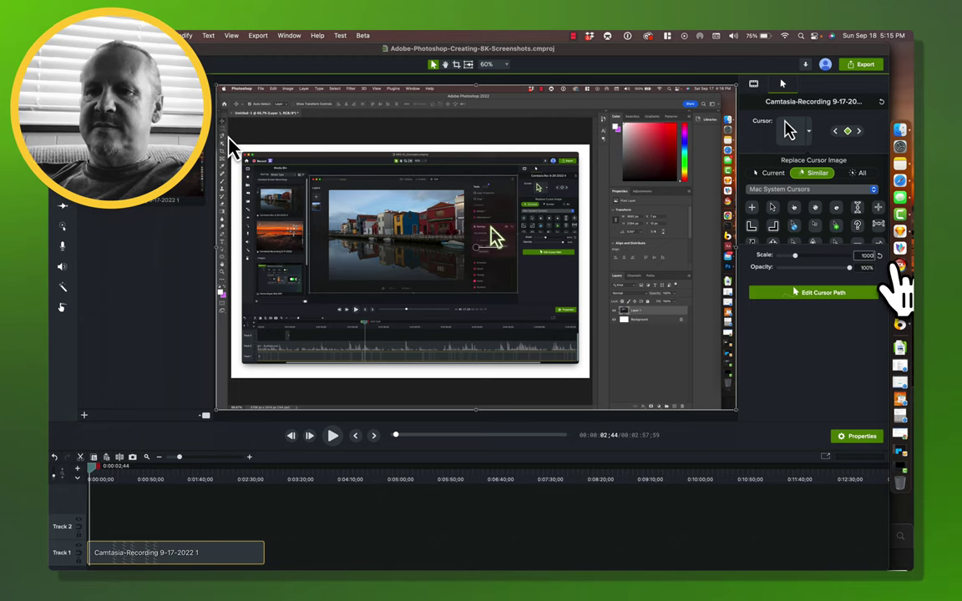
key("Return")
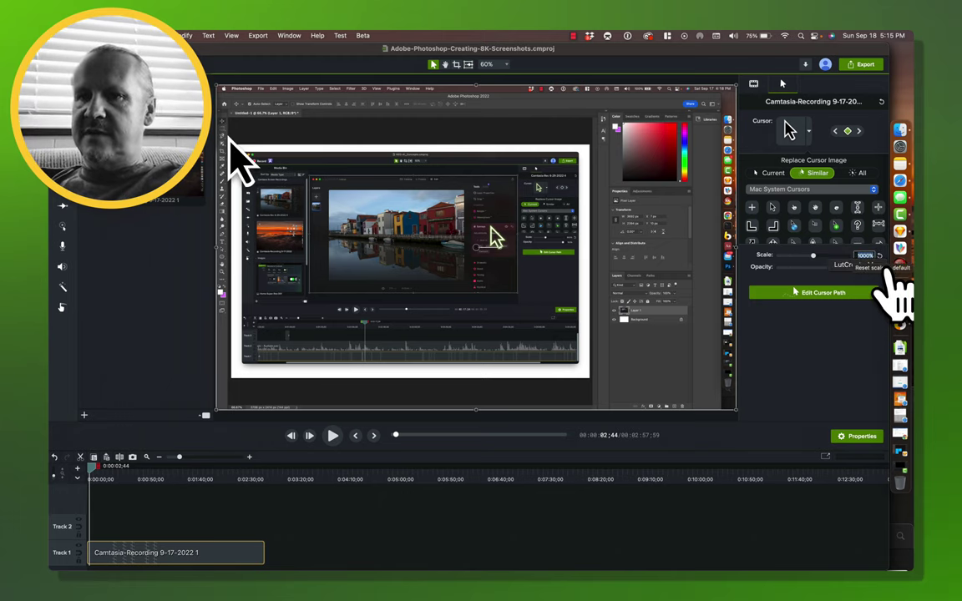
left_click(858, 133)
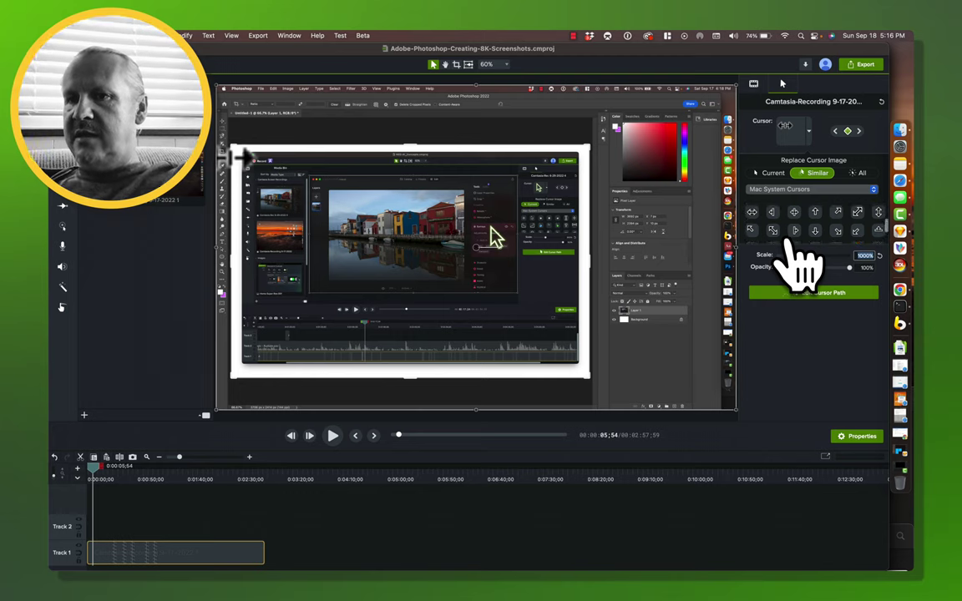
- Replace the recorded move cursor with the Mac four-way cross cursor
scroll(812, 234, "up", 2)
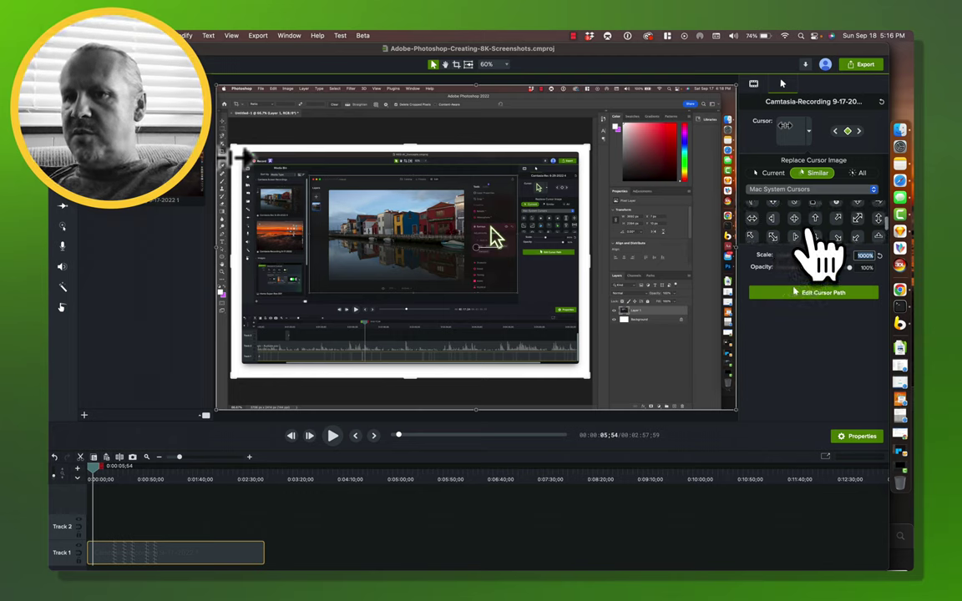
scroll(812, 236, "up", 1)
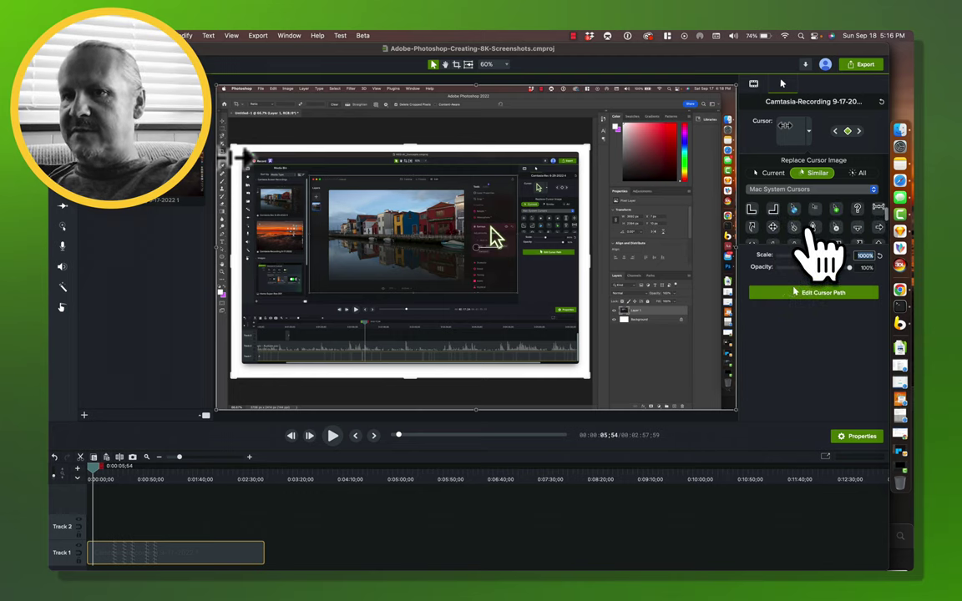
scroll(812, 235, "up", 1)
scroll(812, 235, "down", 2)
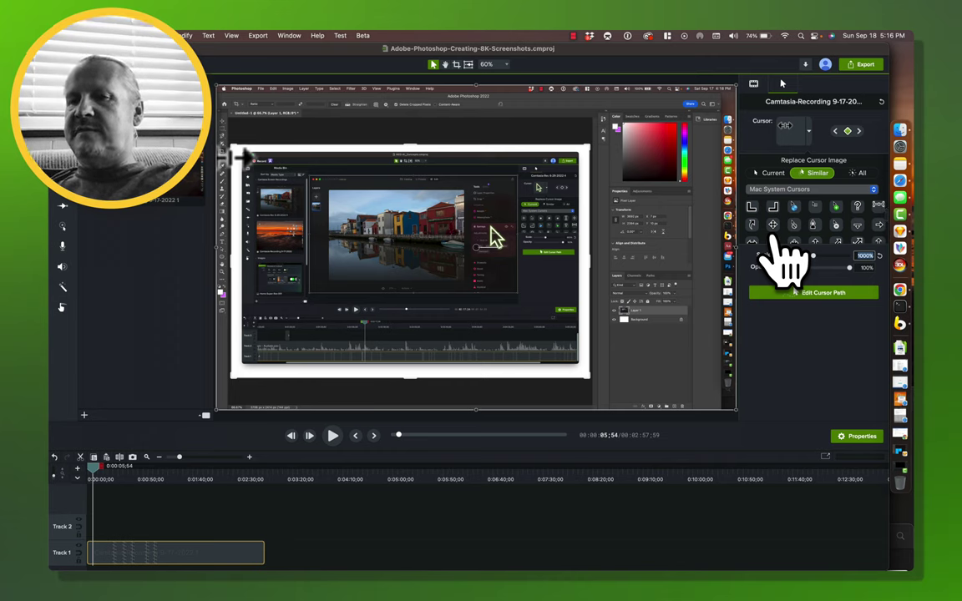
scroll(793, 250, "down", 2)
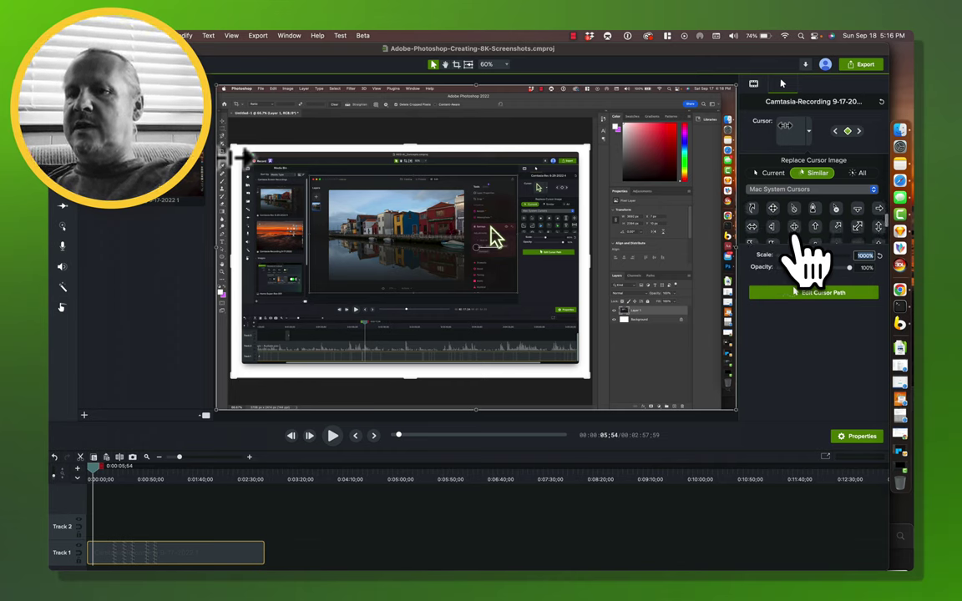
scroll(793, 242, "down", 2)
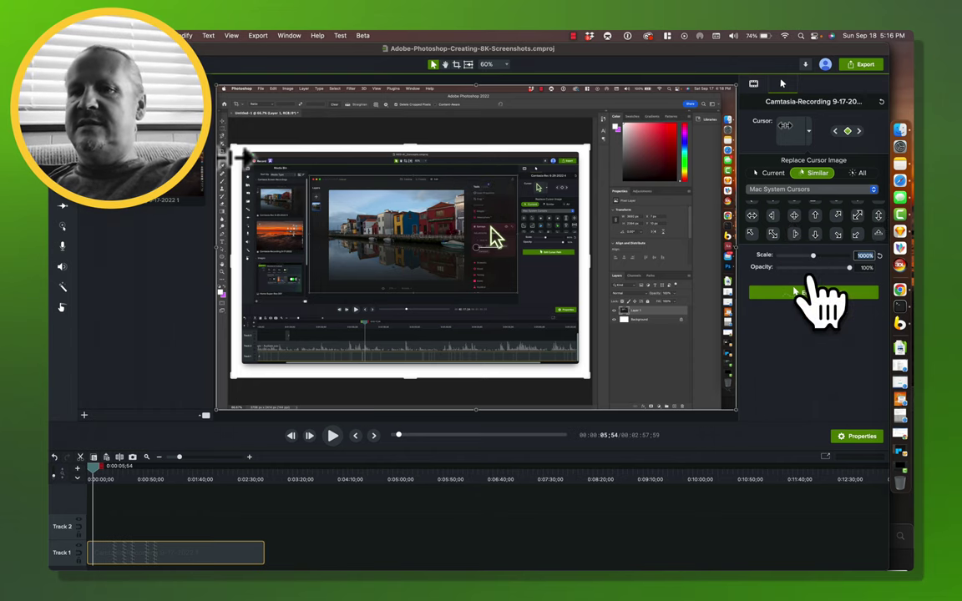
left_click(791, 219)
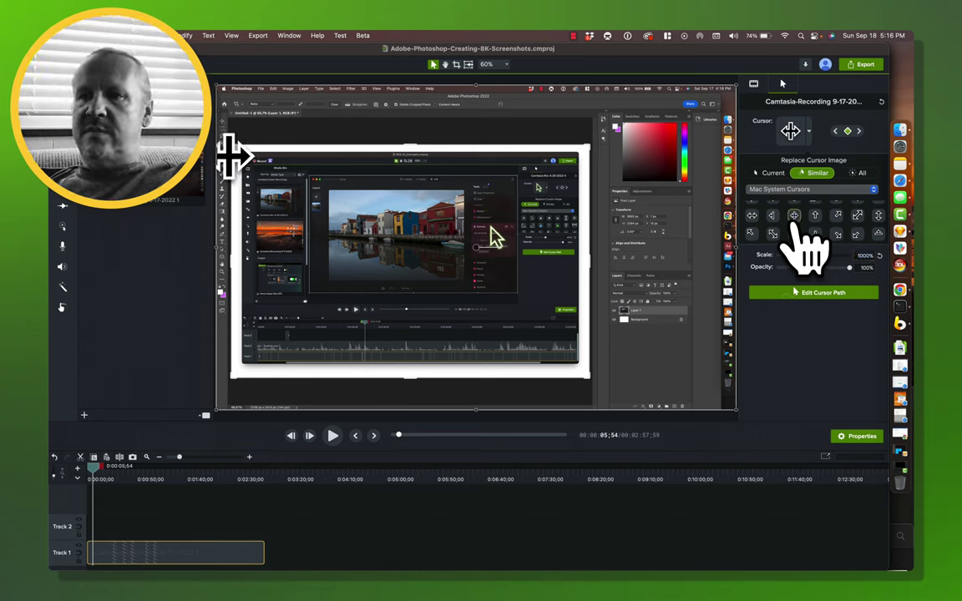
- At the next recorded cursor, replace the crop cursor with the Mac corner-bracket cursor
left_click(858, 132)
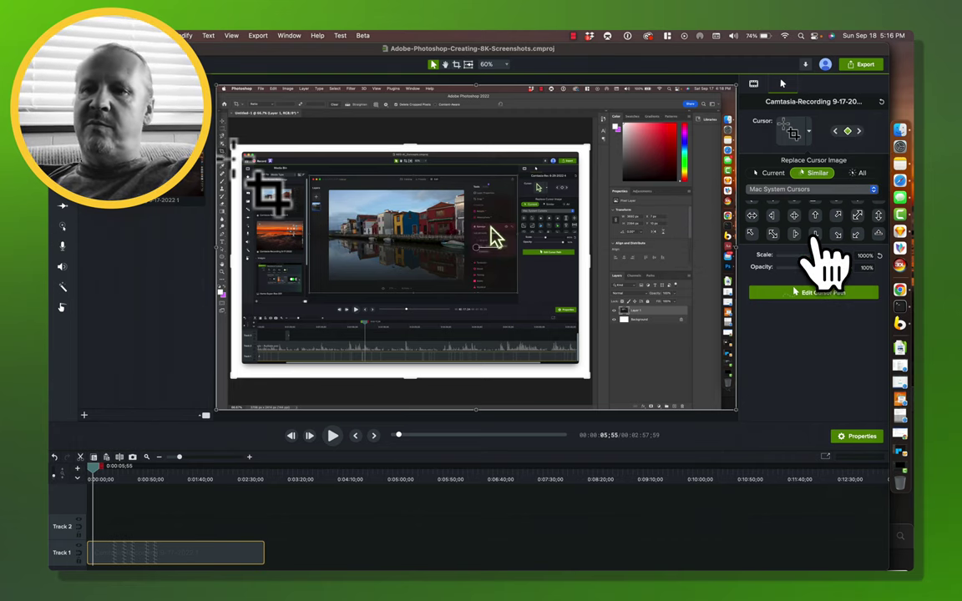
scroll(813, 230, "down", 1)
scroll(814, 229, "down", 1)
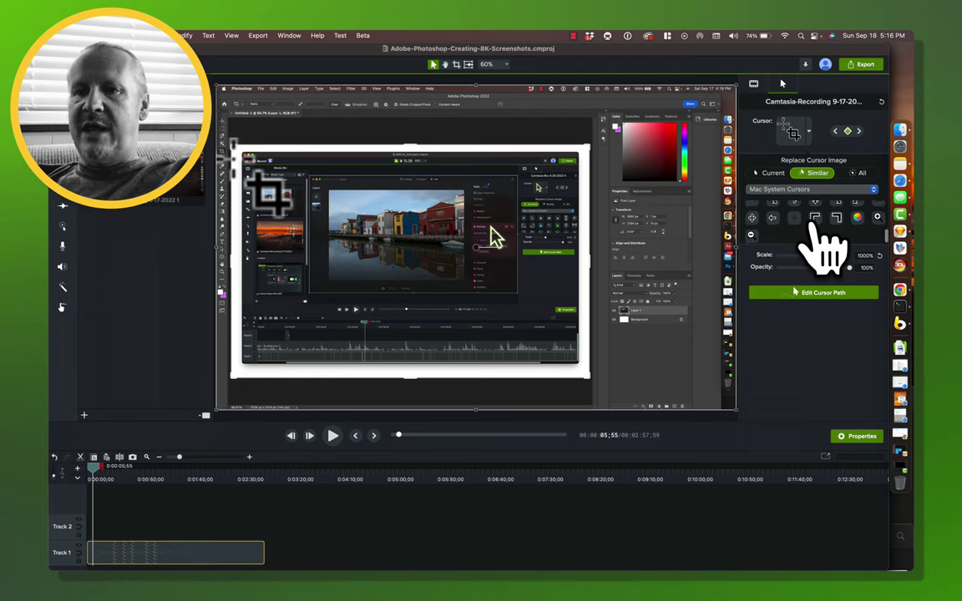
scroll(814, 229, "up", 2)
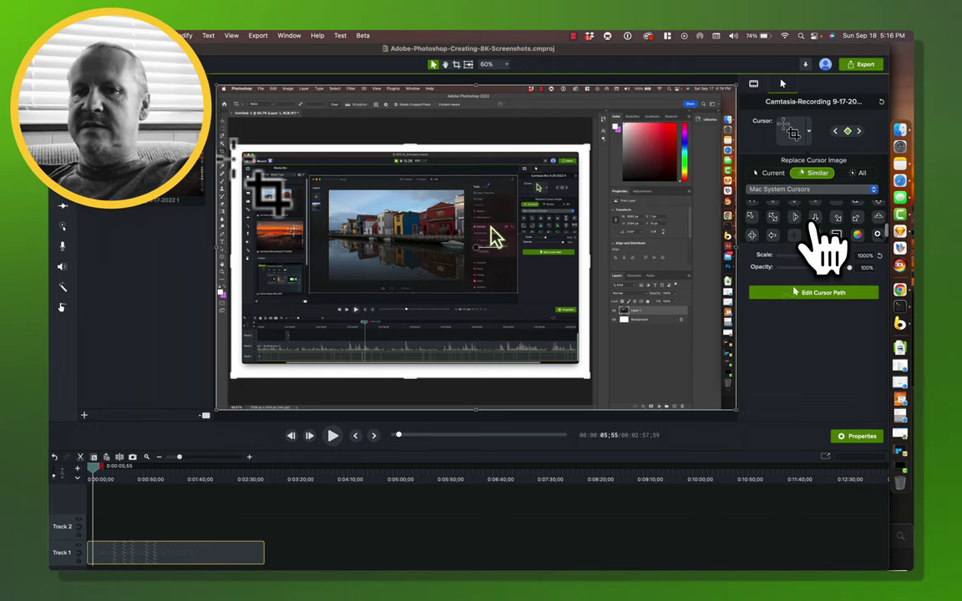
scroll(814, 227, "down", 1)
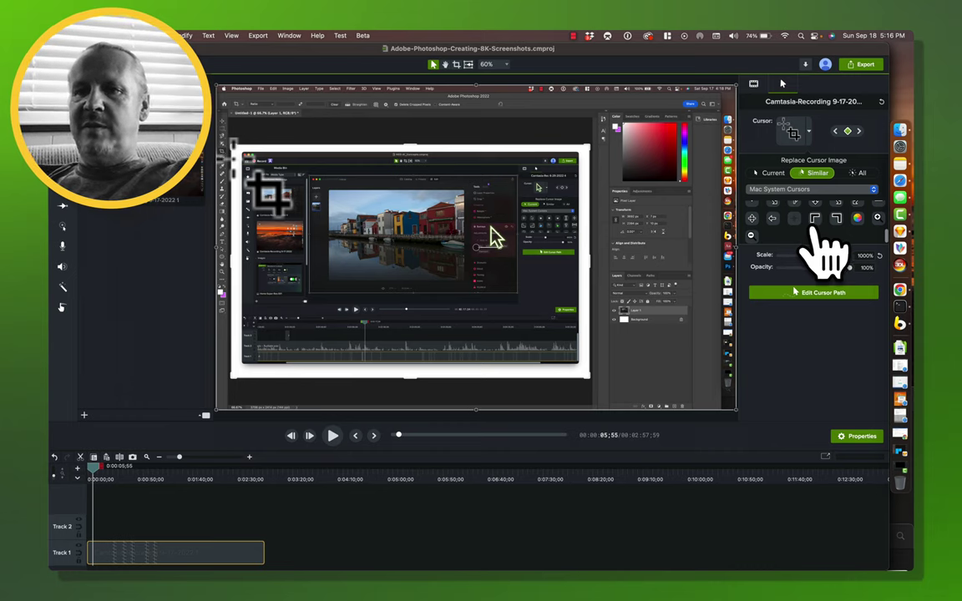
left_click(814, 220)
scroll(827, 250, "up", 2)
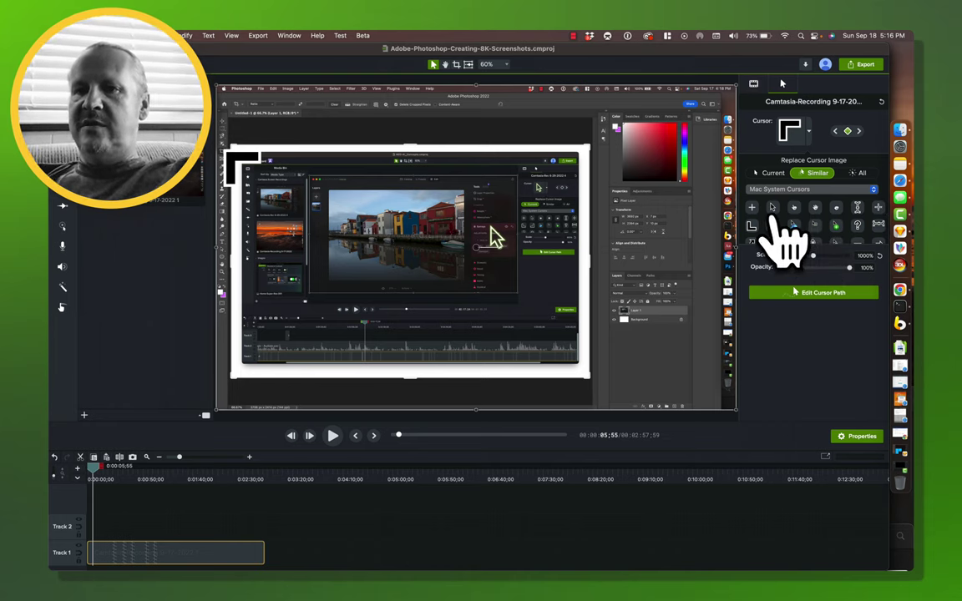
- Use the Mac arrow for the current cursor and for the later small dark arrow
left_click(772, 208)
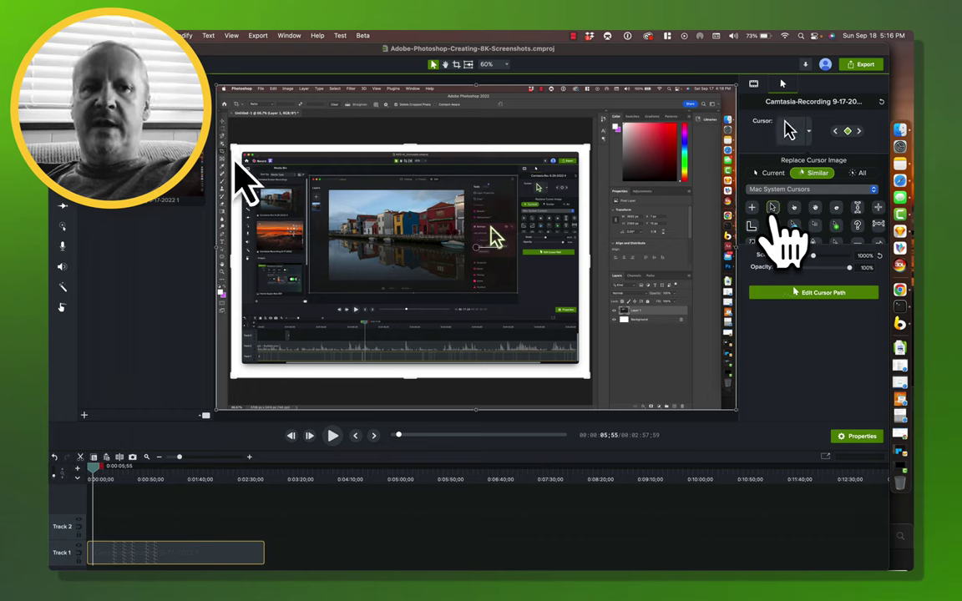
left_click(858, 134)
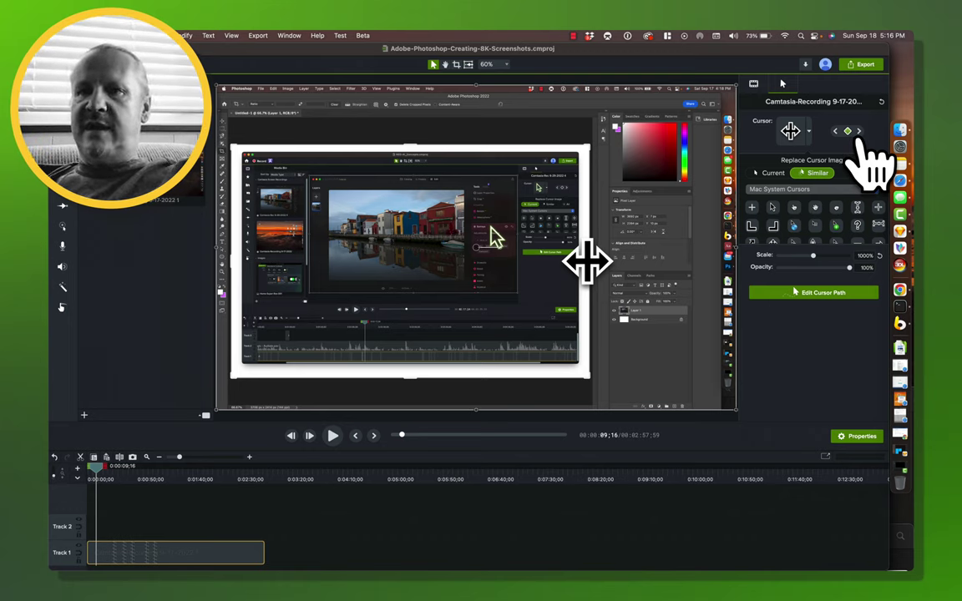
left_click(858, 133)
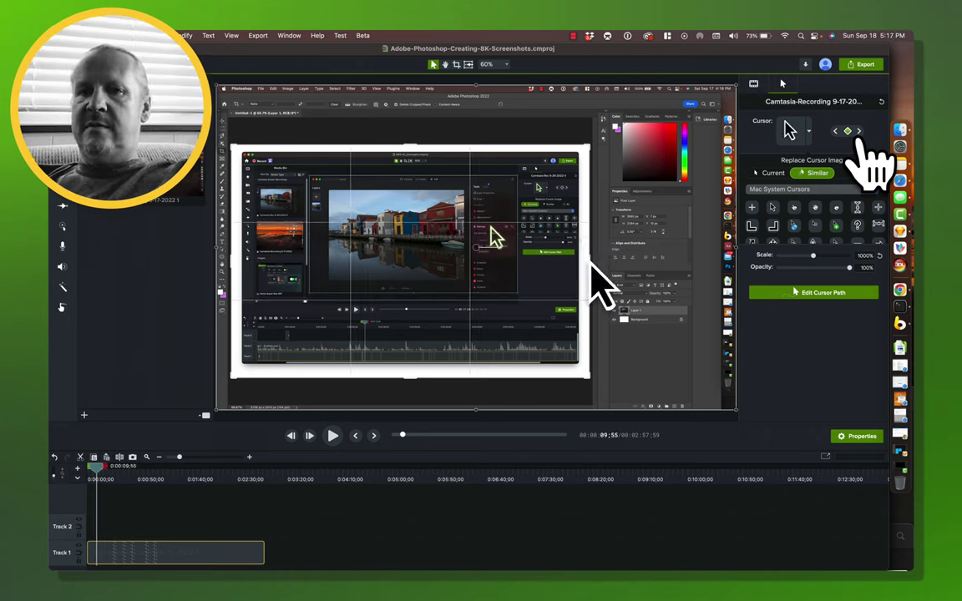
left_click(858, 133)
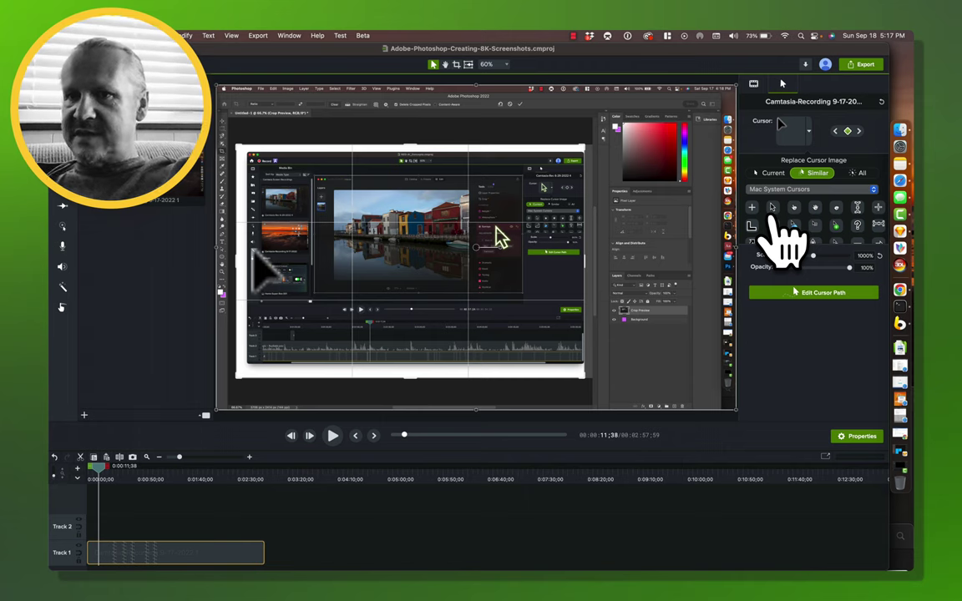
left_click(772, 213)
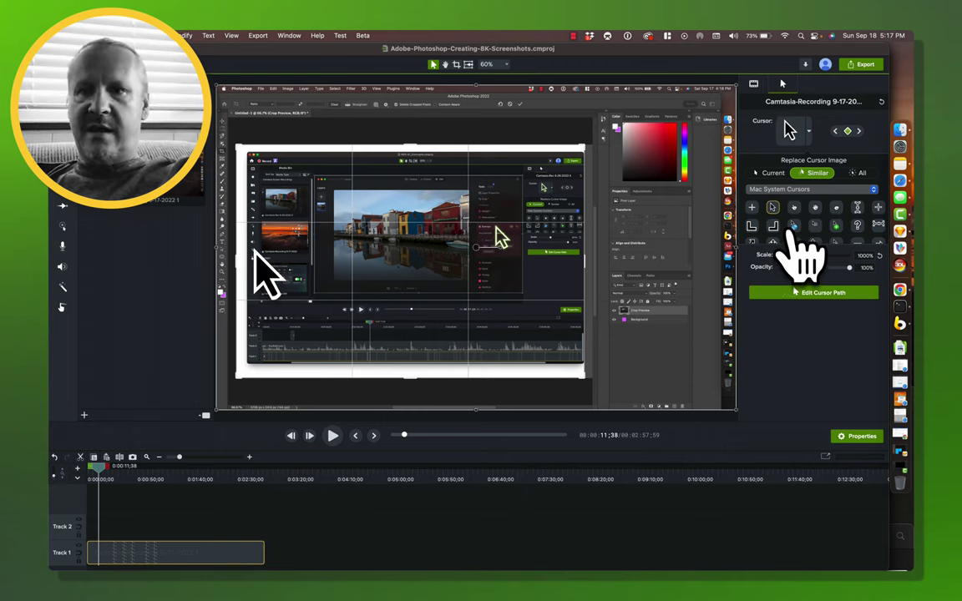
- At the next recorded cursor, replace the resize cursor with a Mac resize arrow
left_click(858, 132)
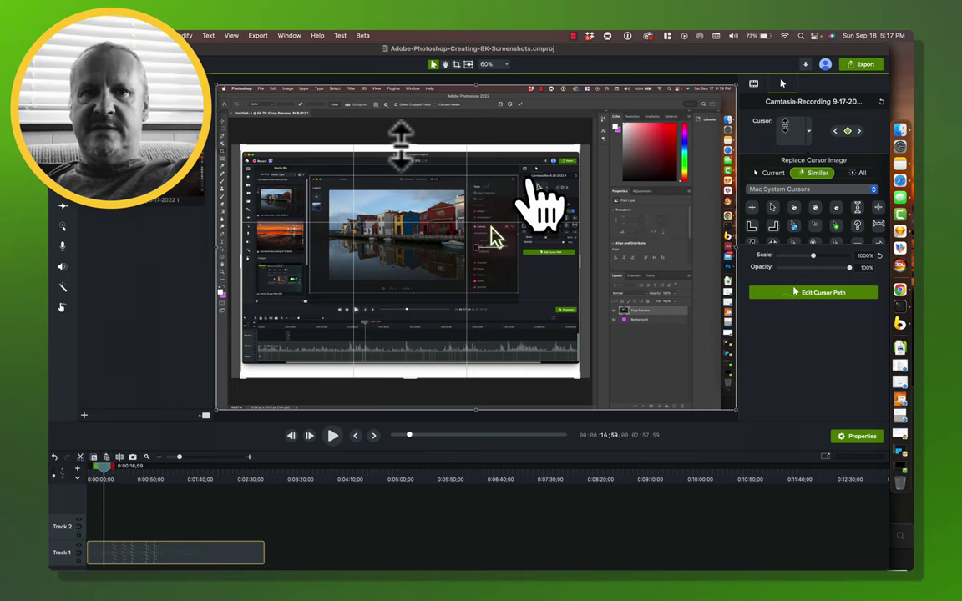
scroll(818, 246, "down", 2)
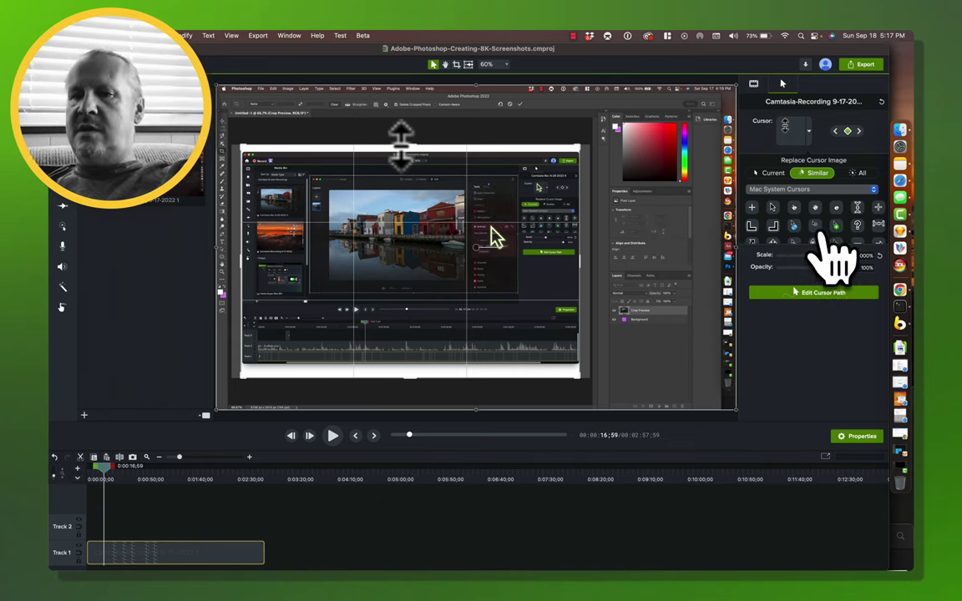
scroll(822, 237, "down", 3)
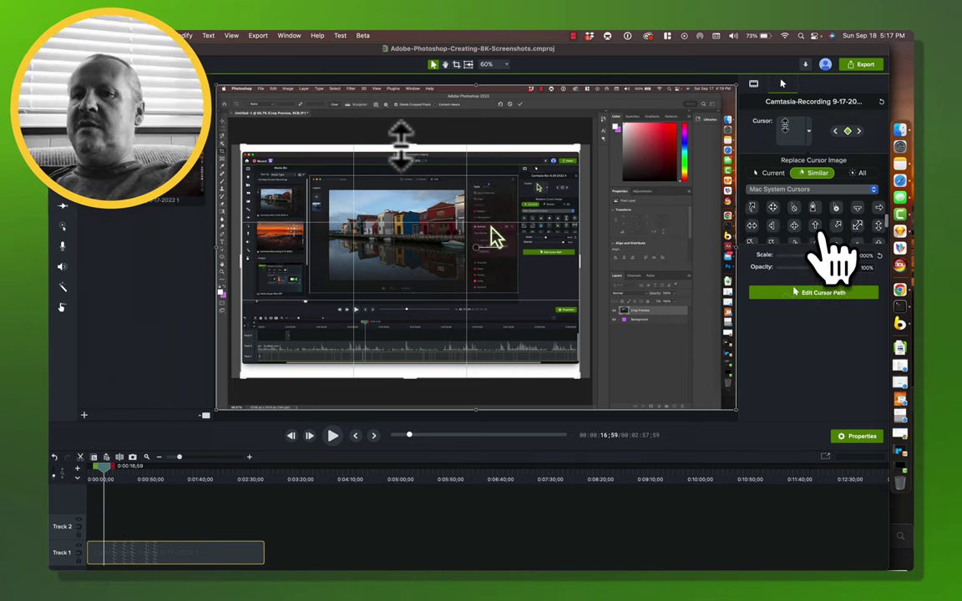
scroll(821, 236, "down", 2)
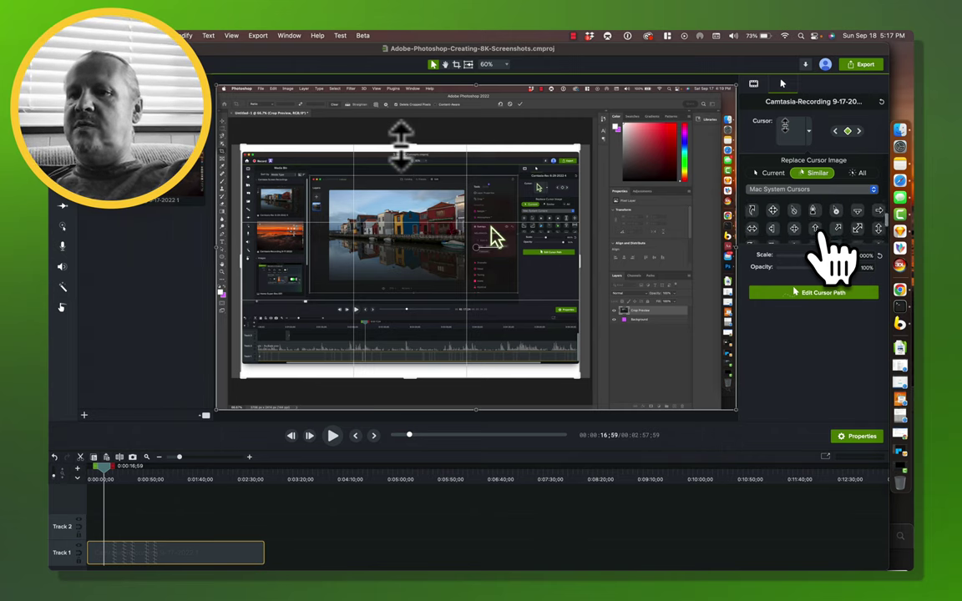
scroll(822, 237, "down", 2)
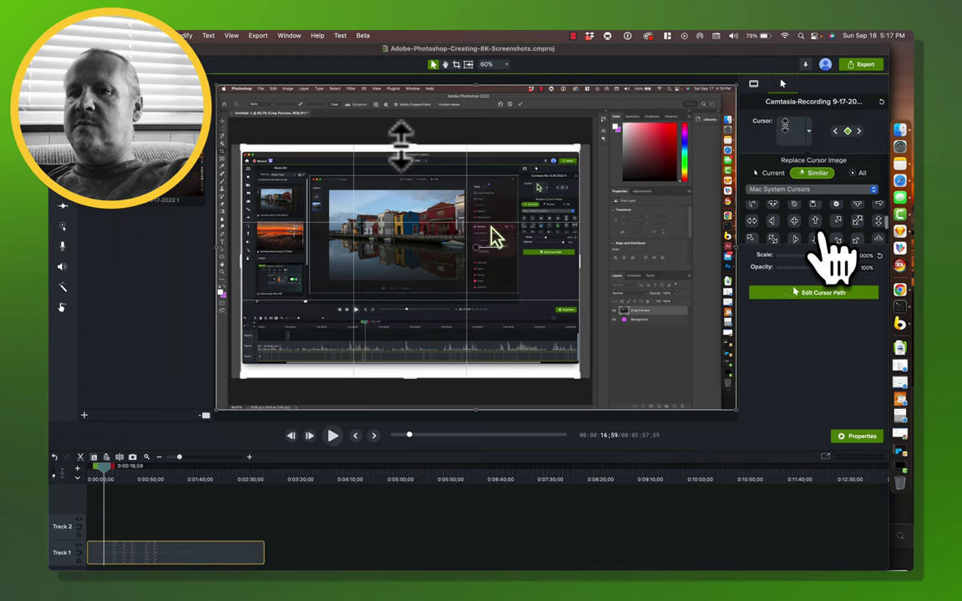
scroll(822, 236, "down", 1)
left_click(754, 238)
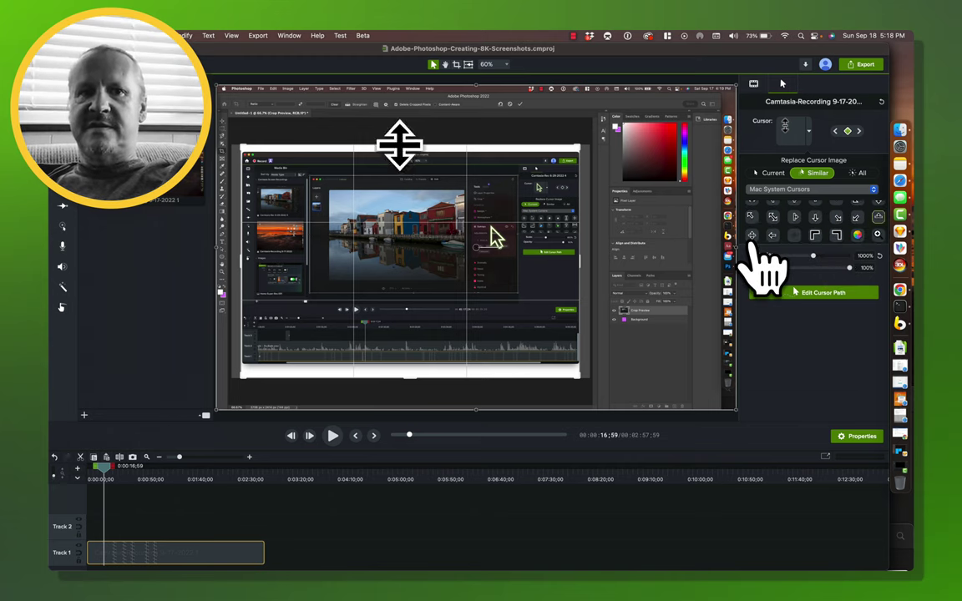
- Replace the following recorded cursor with the Mac up-down resize arrow
left_click(859, 134)
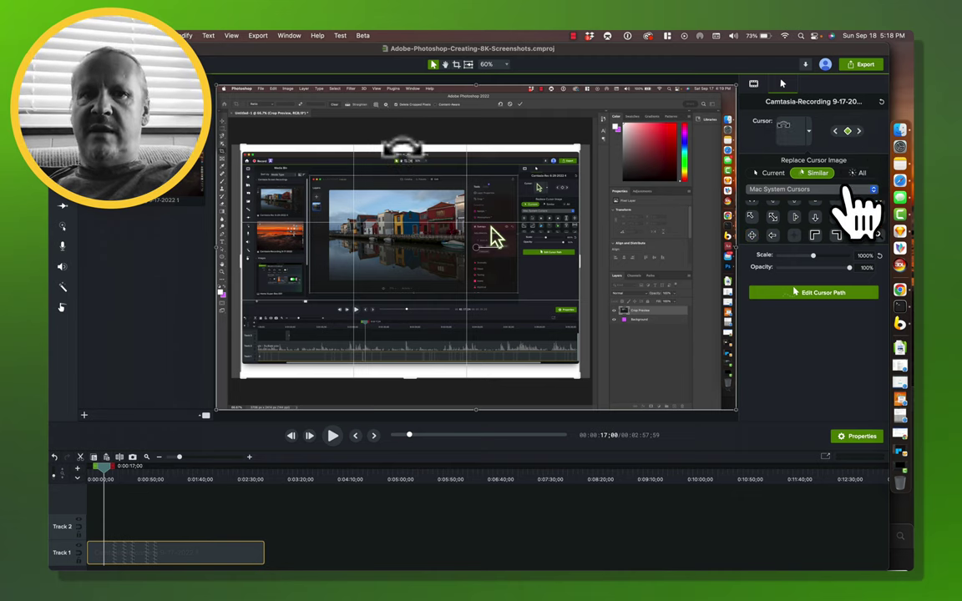
scroll(845, 219, "down", 2)
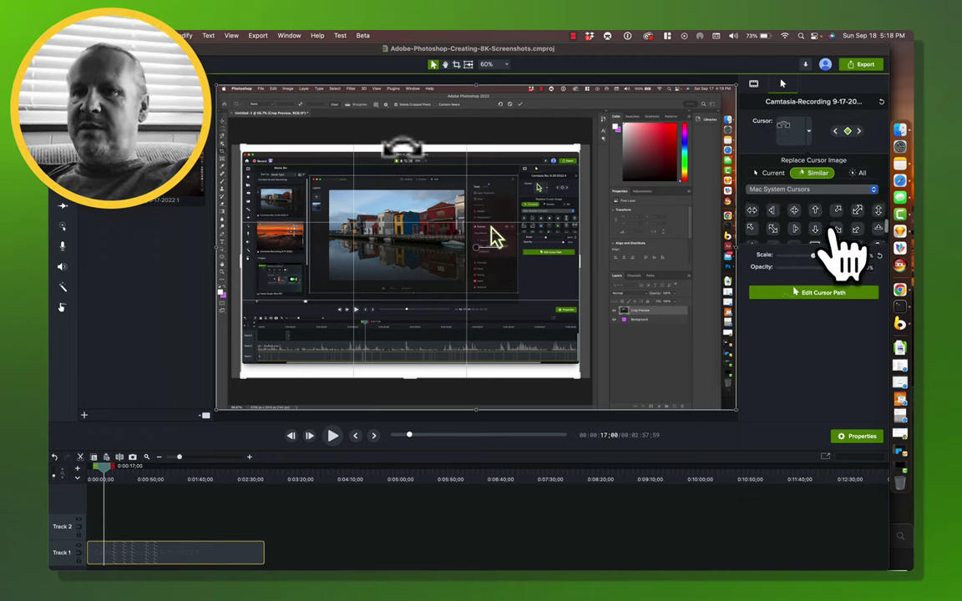
scroll(836, 227, "down", 1)
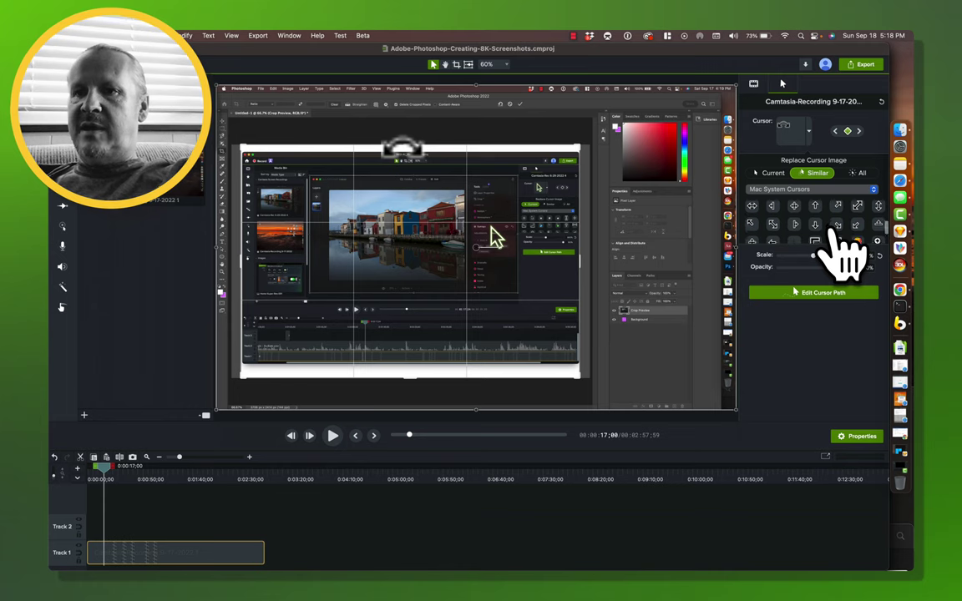
scroll(838, 230, "down", 1)
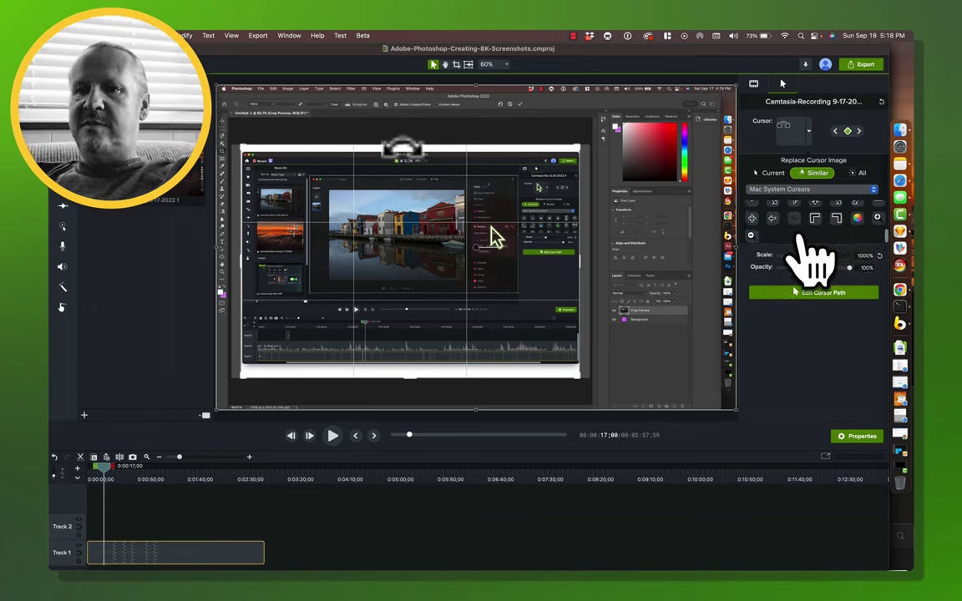
left_click(752, 220)
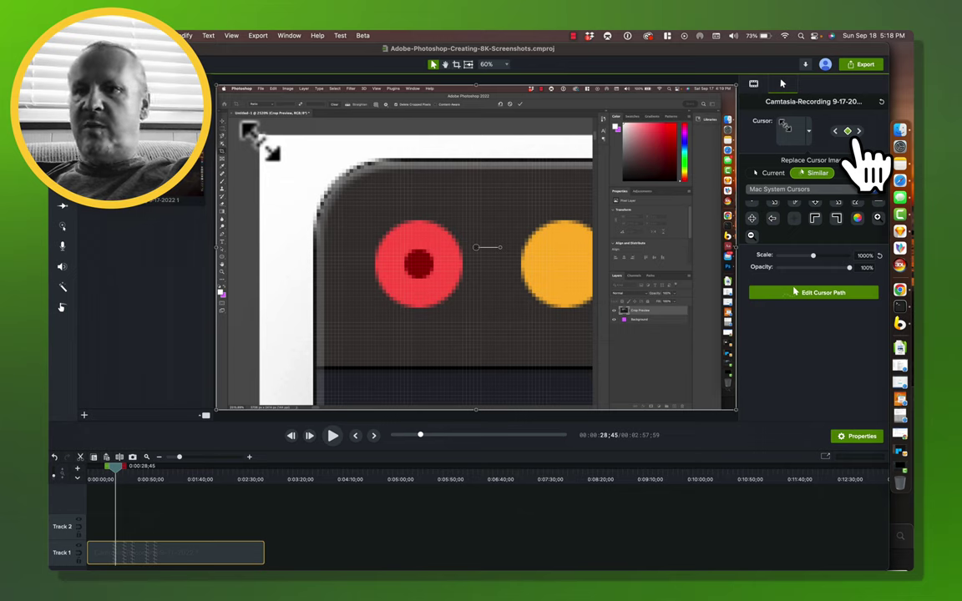
- Swap the corner-resize cursors for a Mac resize arrow and the diagonal double arrow
scroll(818, 232, "up", 1)
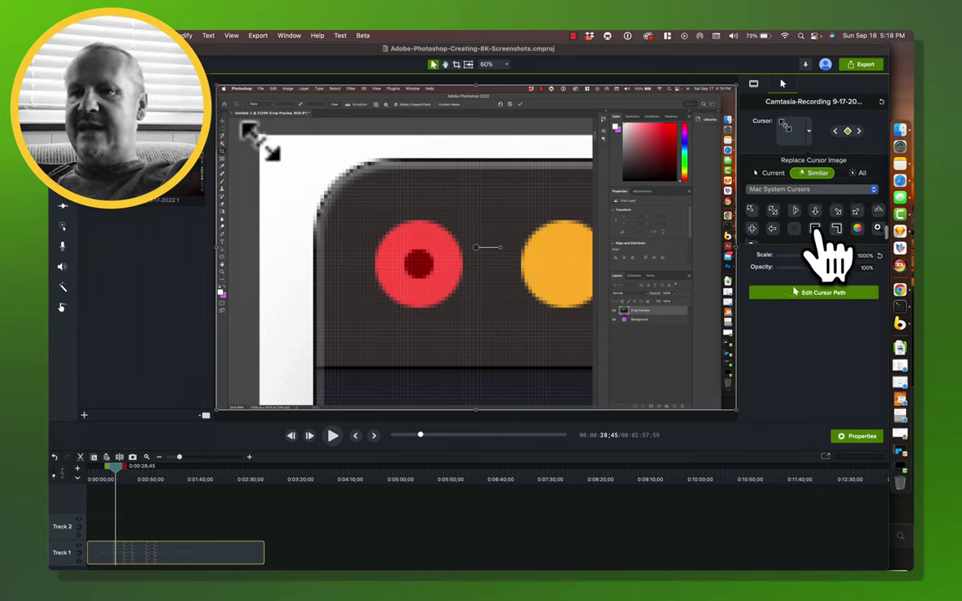
scroll(818, 232, "up", 3)
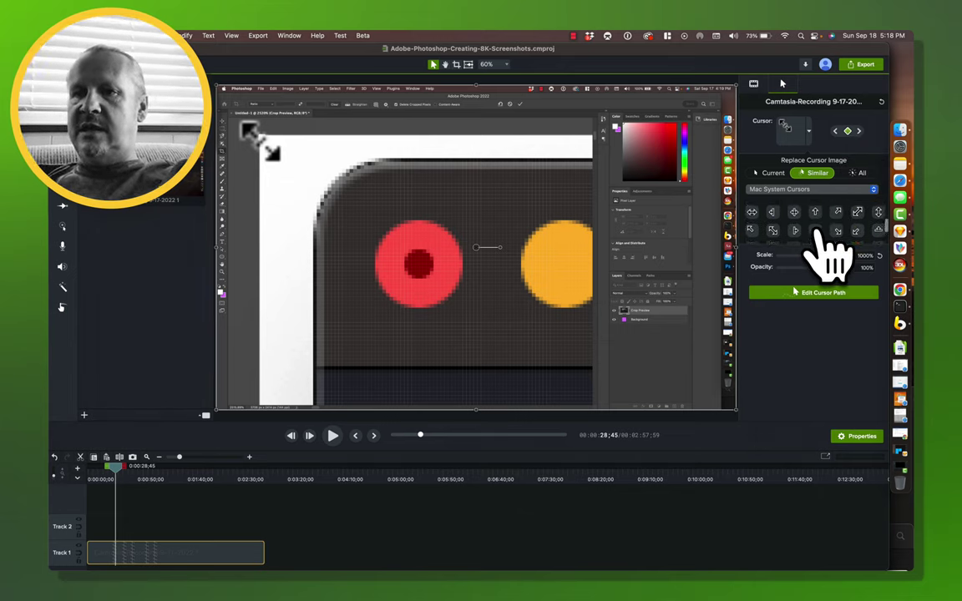
scroll(820, 234, "up", 1)
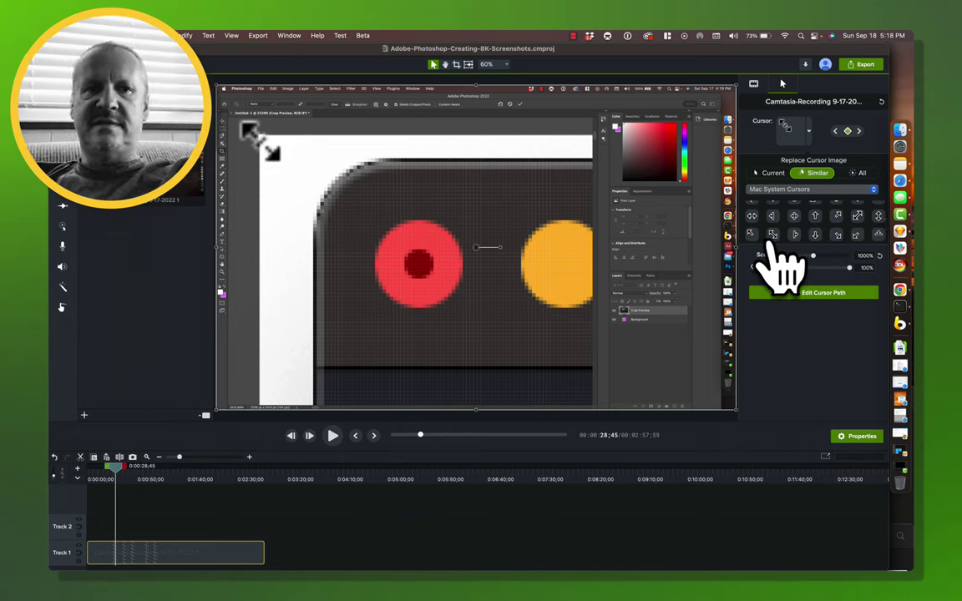
left_click(772, 235)
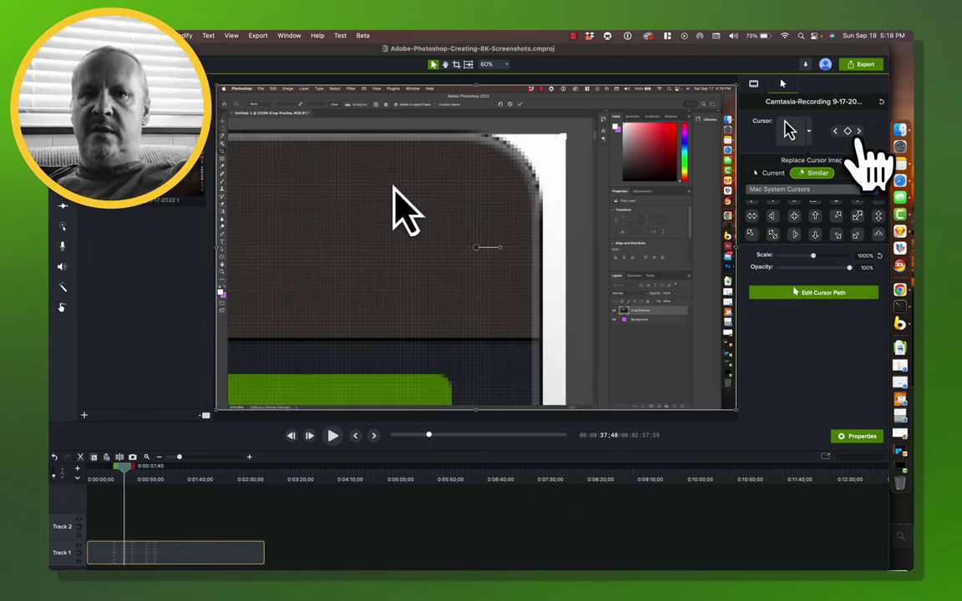
left_click(857, 215)
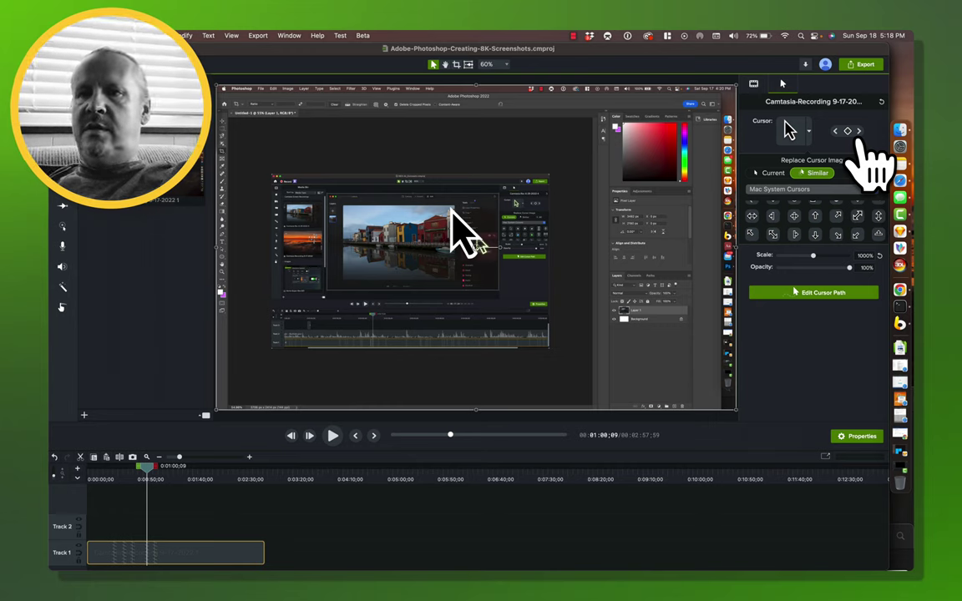
- Step ahead to the recorded hand cursor and replace it with the Mac pointing hand
left_click(859, 131)
left_click(858, 131)
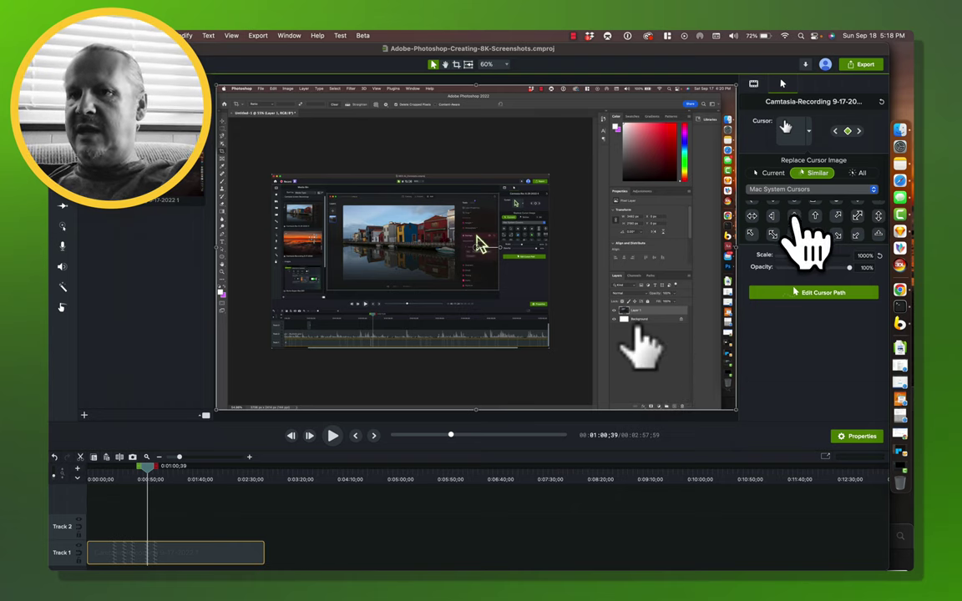
scroll(799, 219, "up", 3)
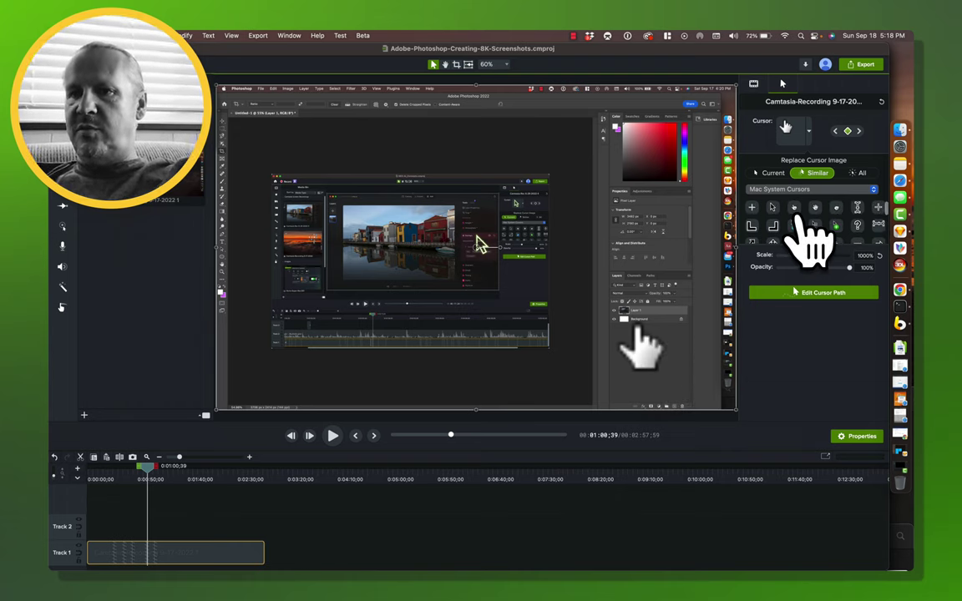
left_click(795, 212)
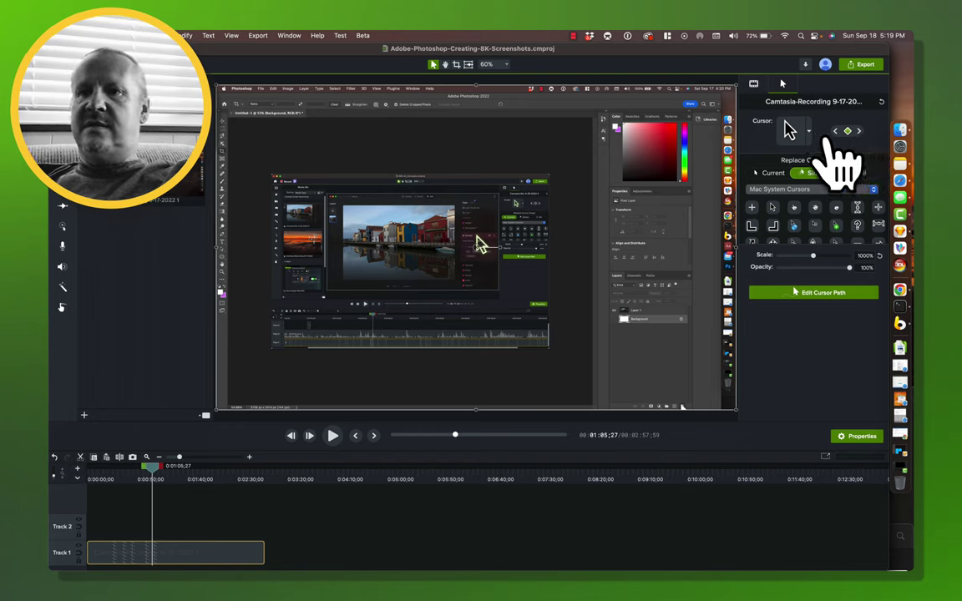
- Replace the recorded square cursor with the Mac arrow cursor
left_click(835, 132)
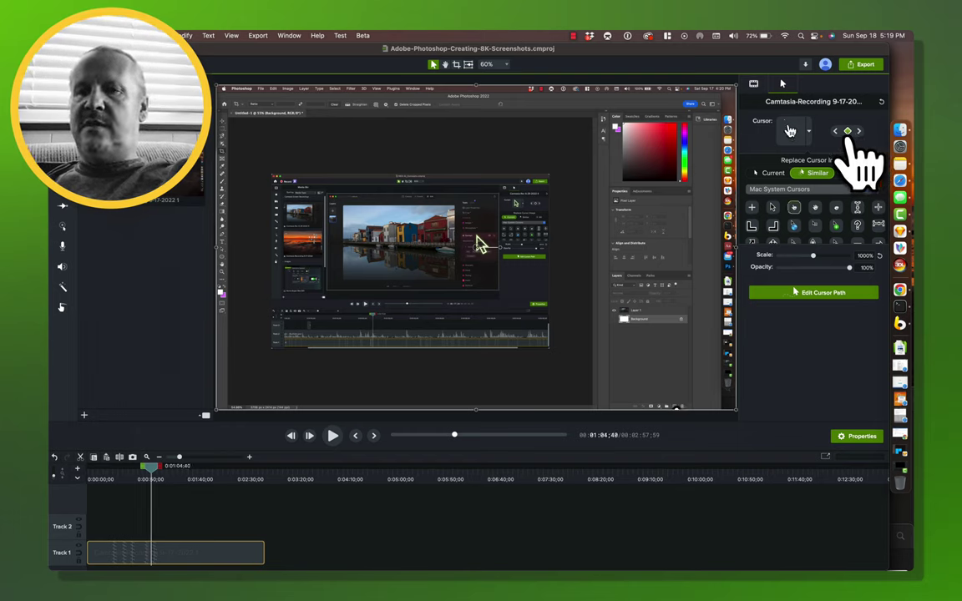
left_click(858, 131)
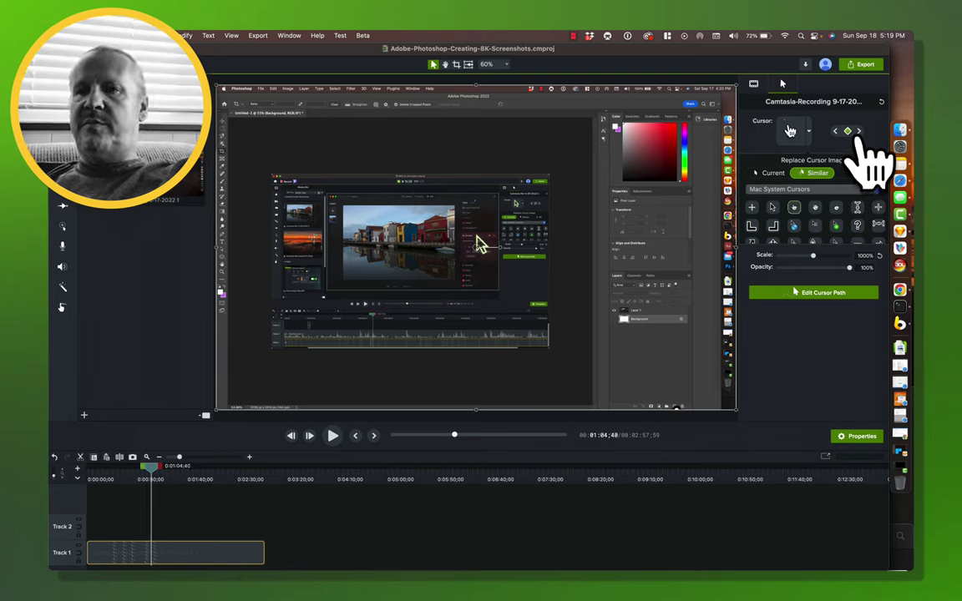
left_click(773, 208)
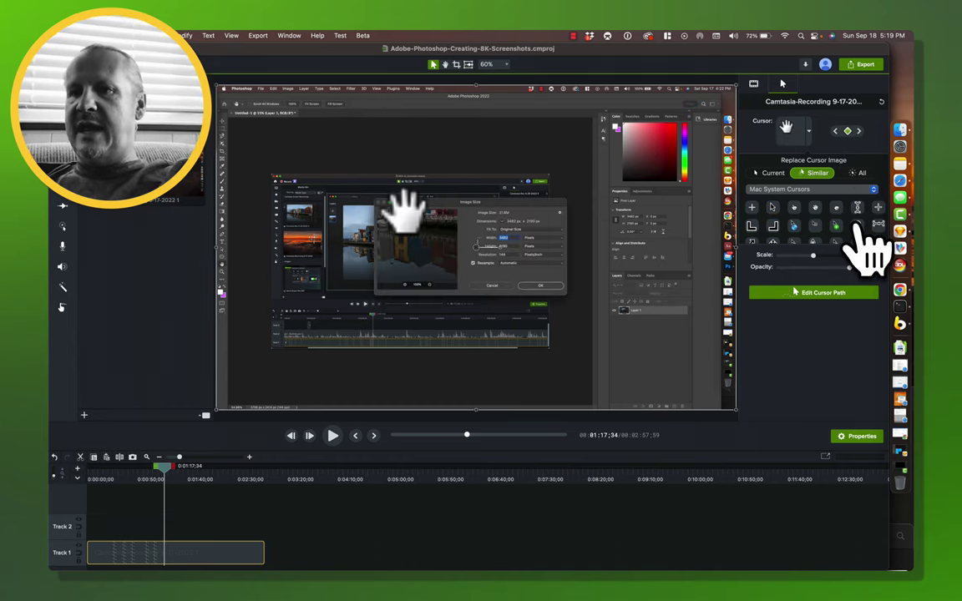
- Replace the recorded hand cursor with the Mac system hand cursor
left_click(814, 209)
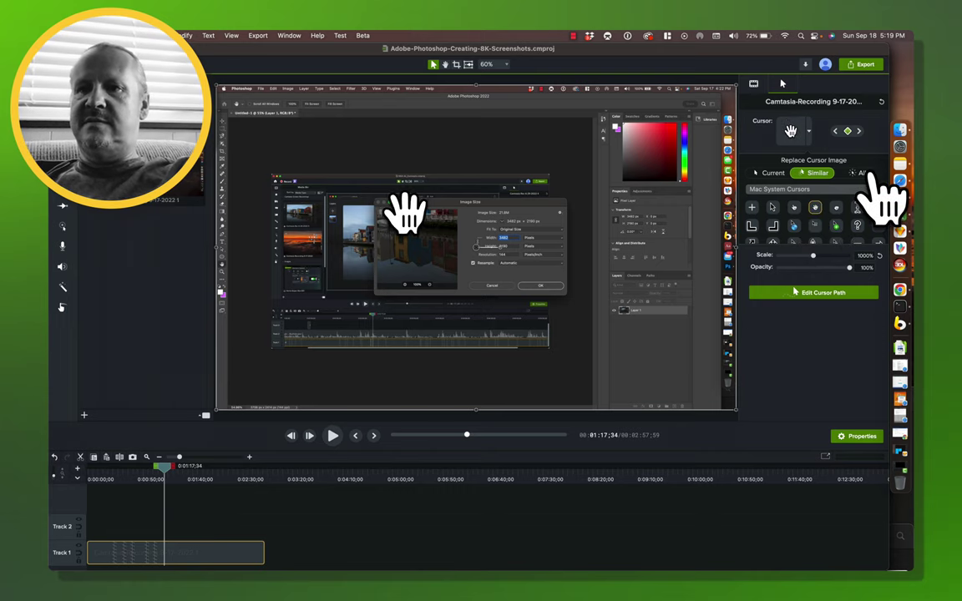
left_click(857, 131)
left_click(858, 131)
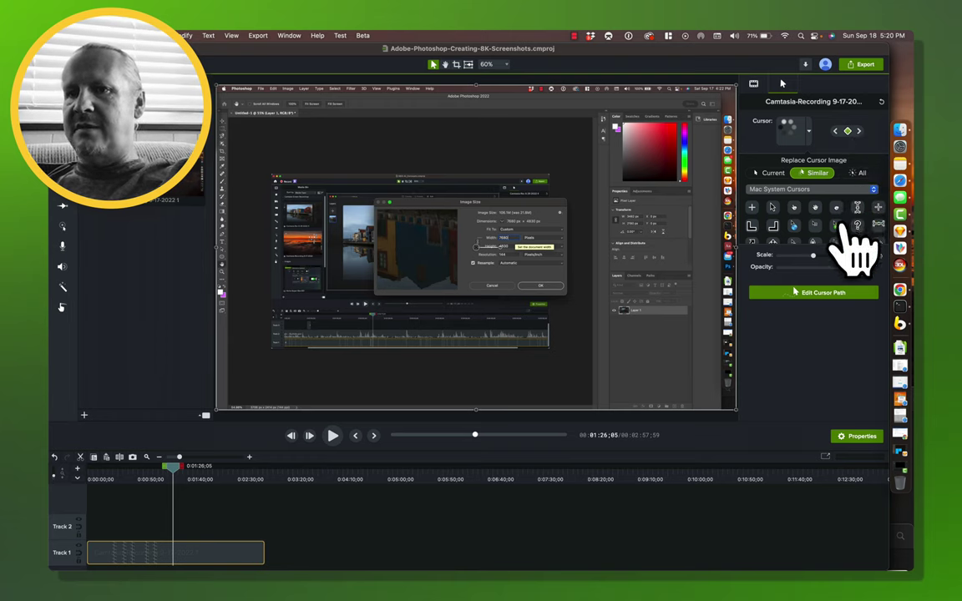
- Assign the Mac colour-wheel cursor to the recorded dotted cursor
scroll(849, 228, "down", 3)
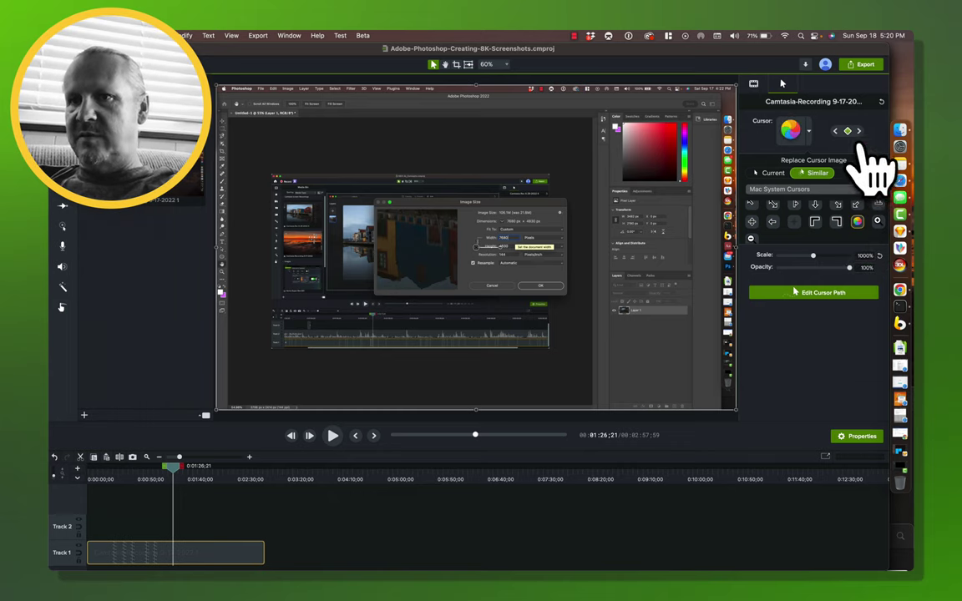
left_click(858, 221)
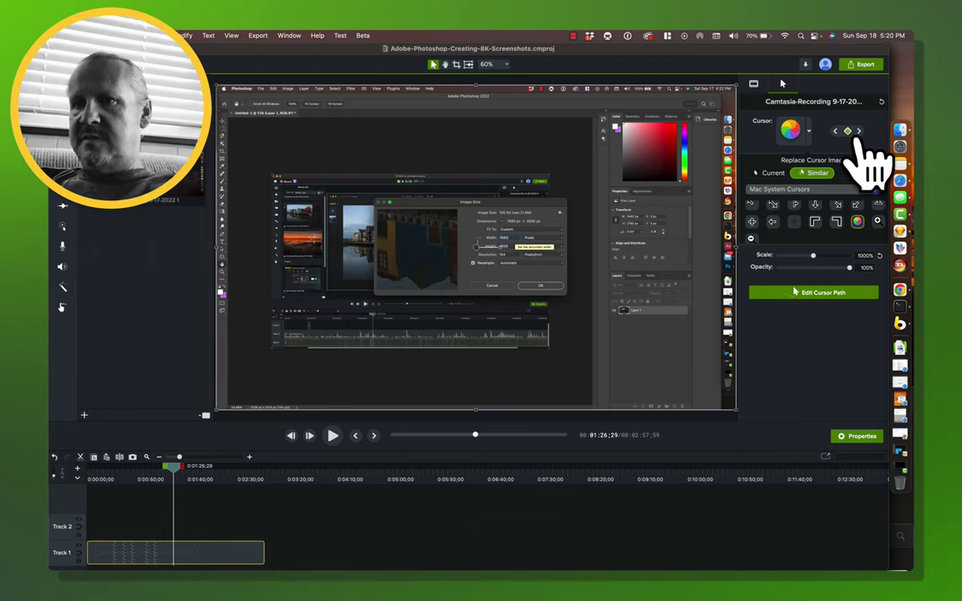
left_click(857, 222)
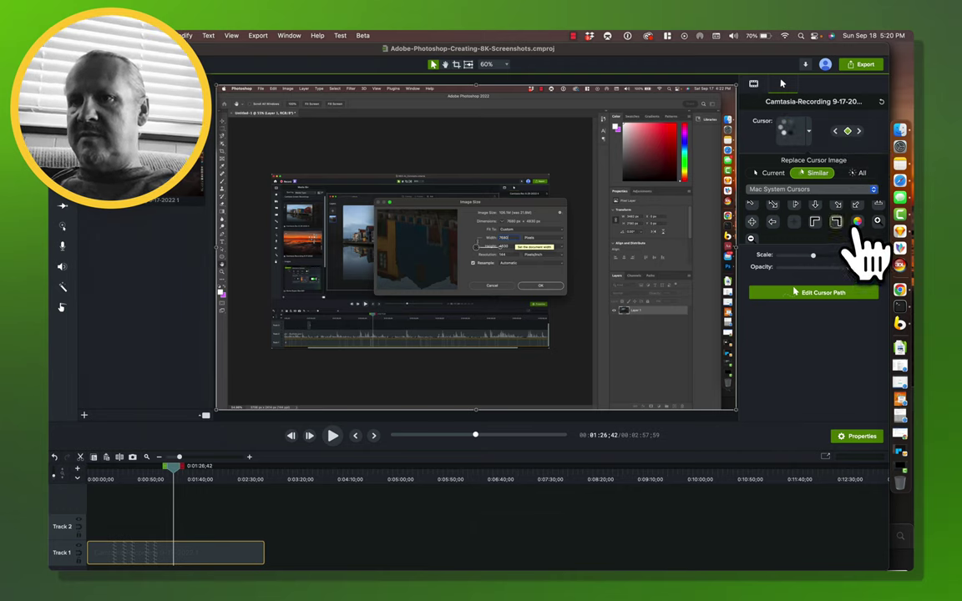
left_click(858, 131)
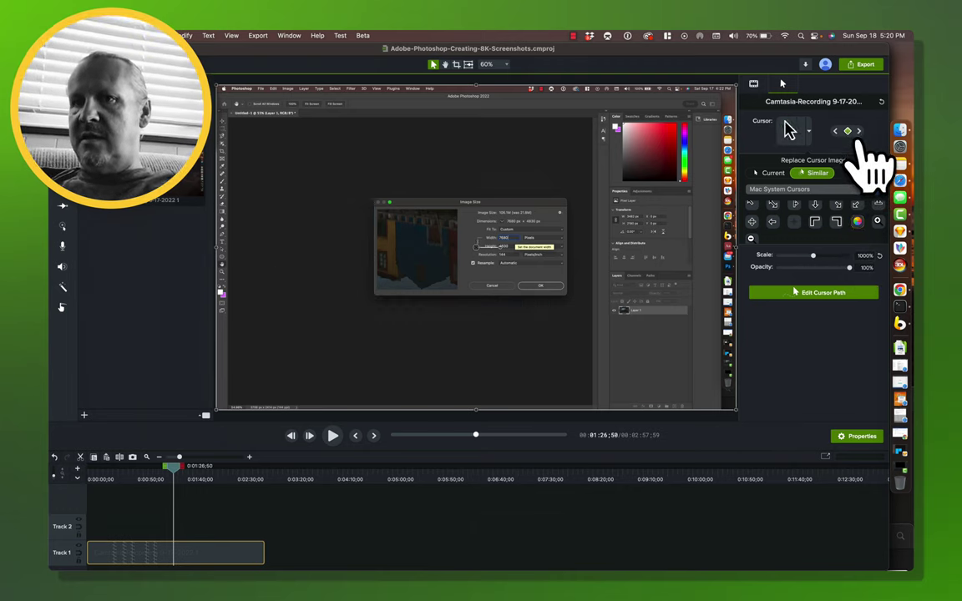
left_click(858, 131)
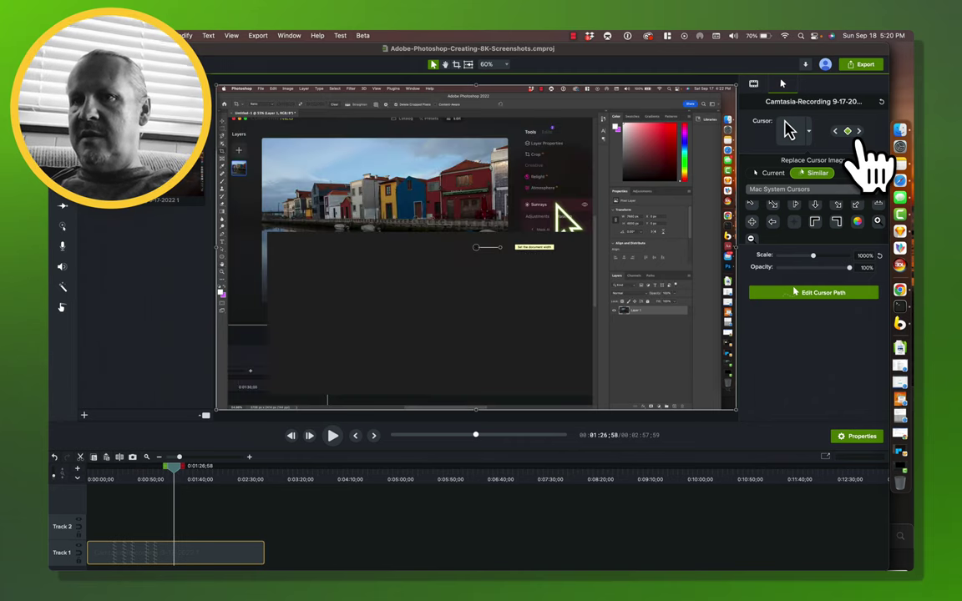
- Advance to the camera screenshot cursor and swap it for the Mac hand cursor
left_click(858, 131)
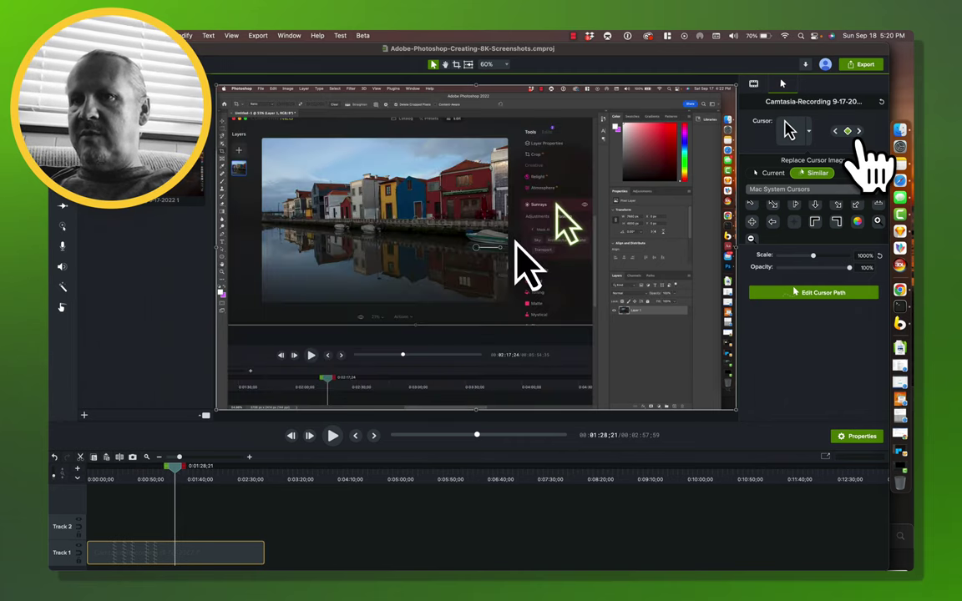
left_click(858, 131)
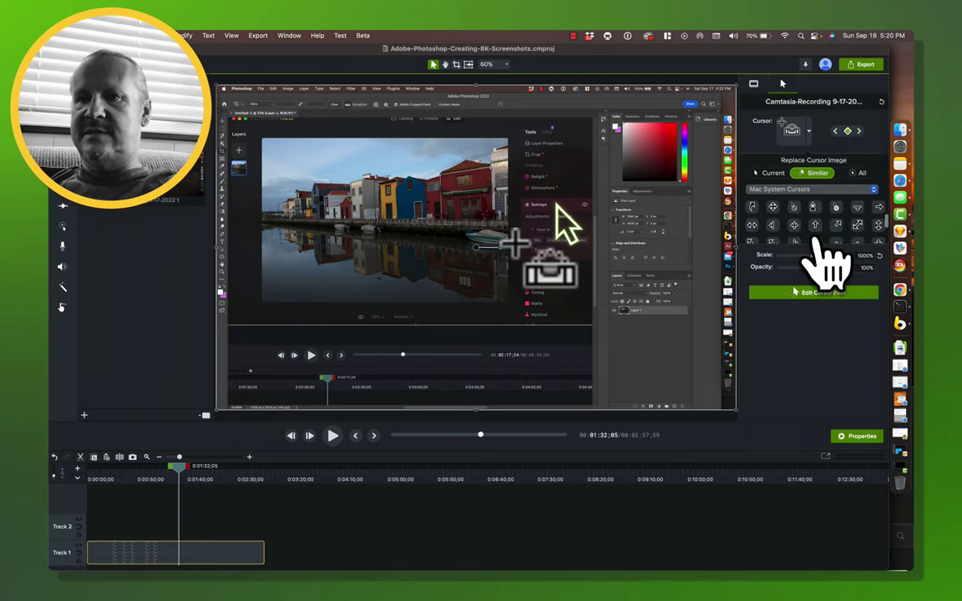
scroll(798, 225, "up", 3)
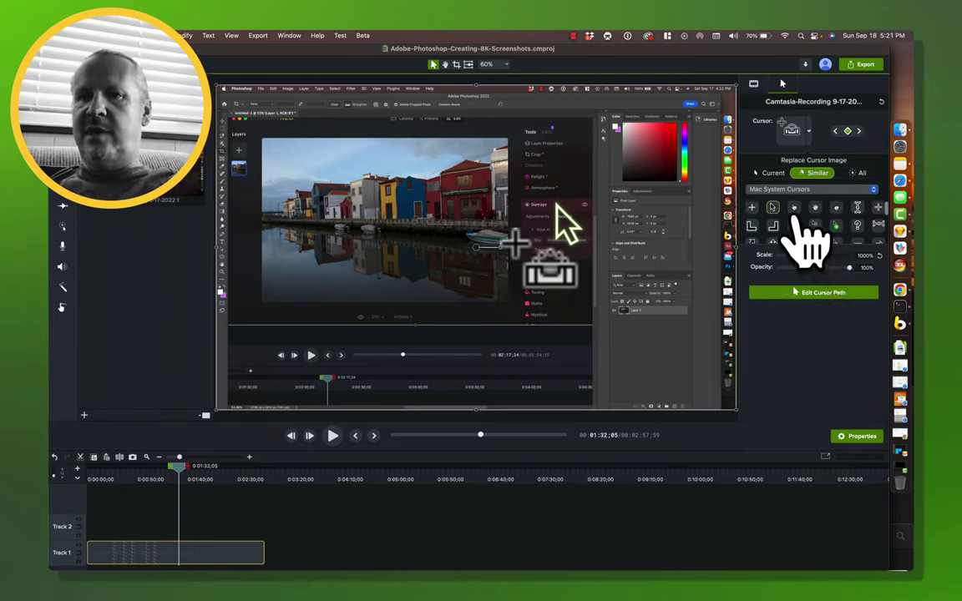
left_click(793, 209)
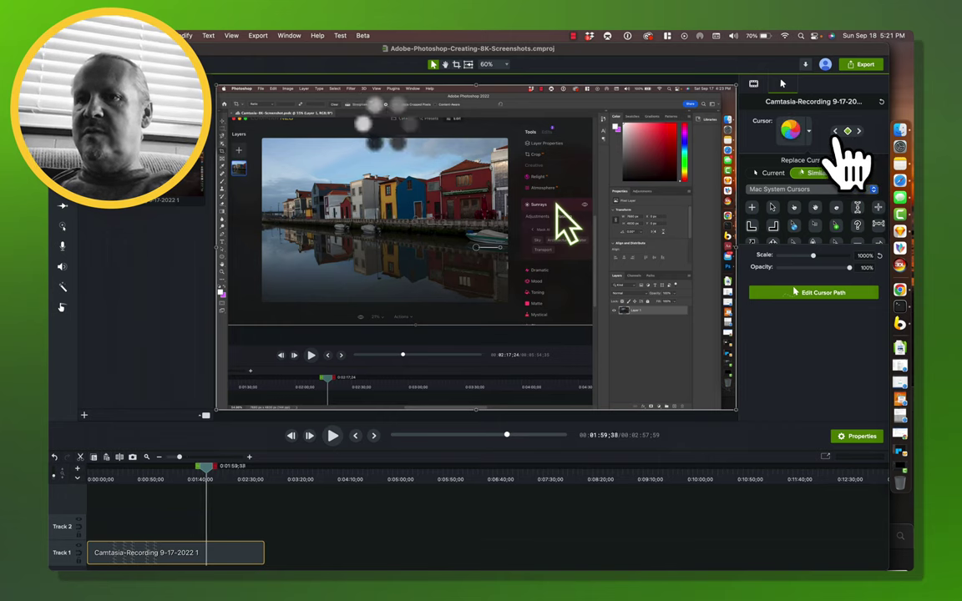
- Assign the Mac beach-ball image to the recorded cursor, then switch it to the standard arrow
scroll(858, 238, "down", 3)
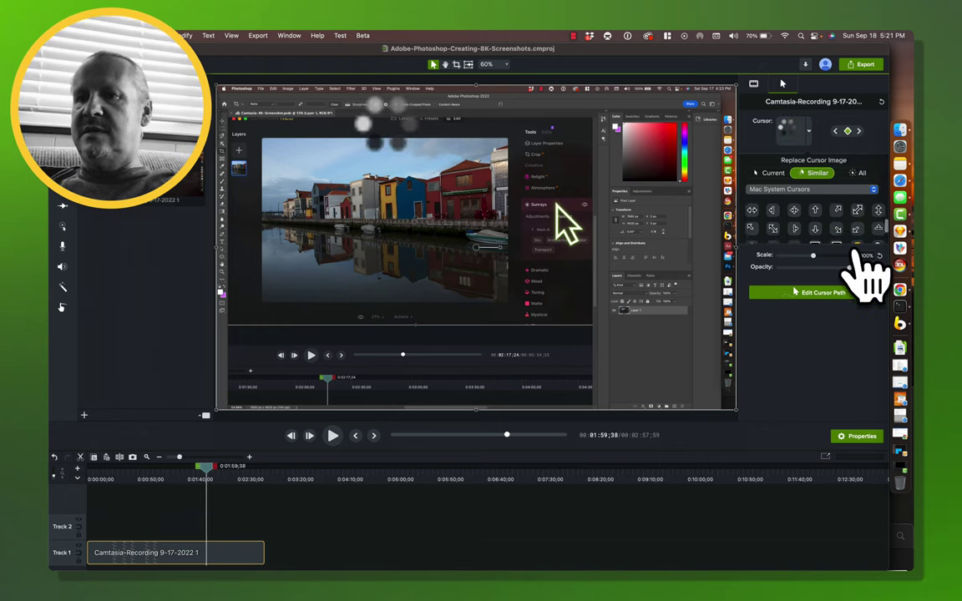
left_click(856, 221)
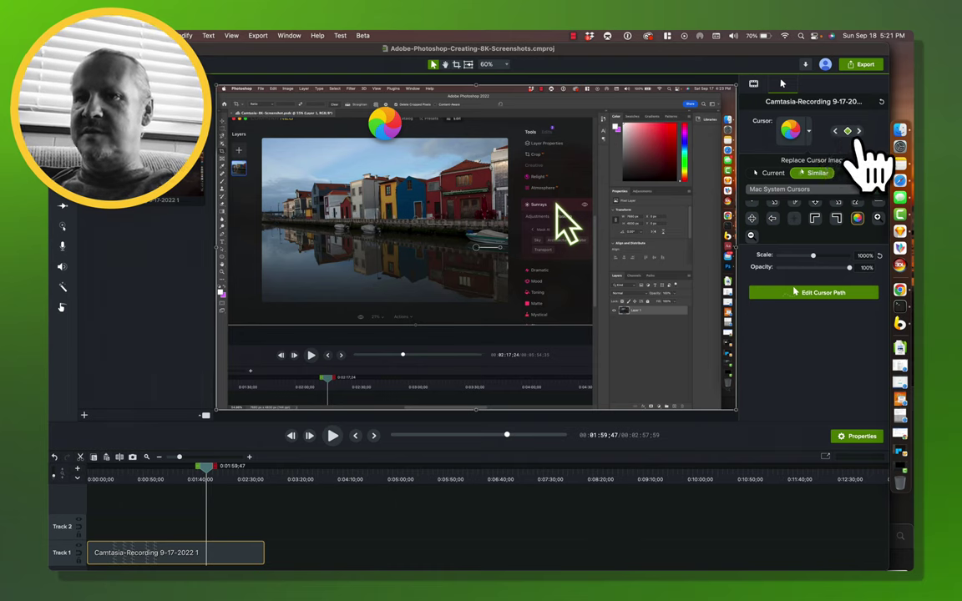
left_click(858, 132)
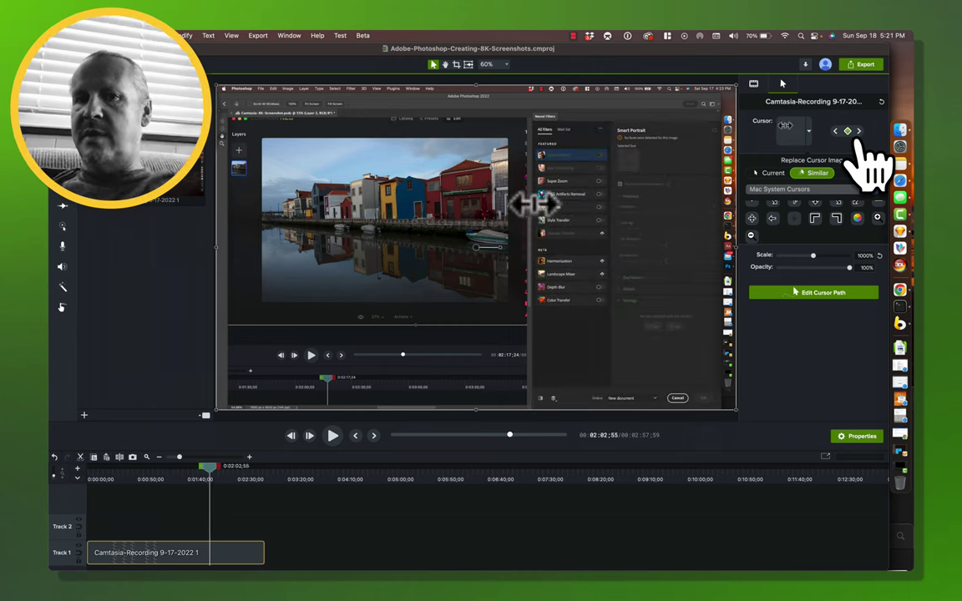
- Replace the left-right resize cursor with the Mac four-arrow move cursor, then move the playhead back to about 0:05
scroll(854, 225, "down", 2)
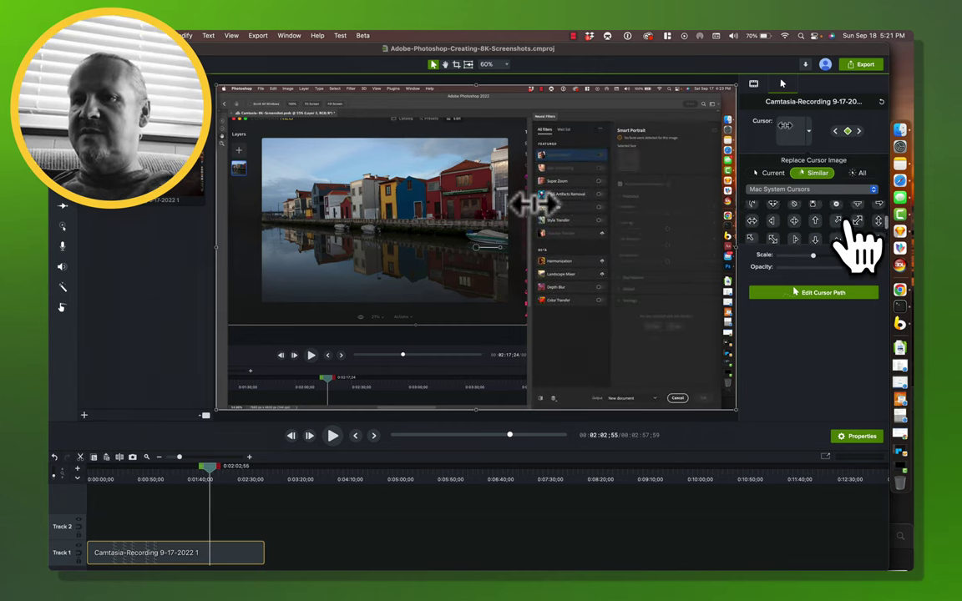
scroll(854, 226, "up", 1)
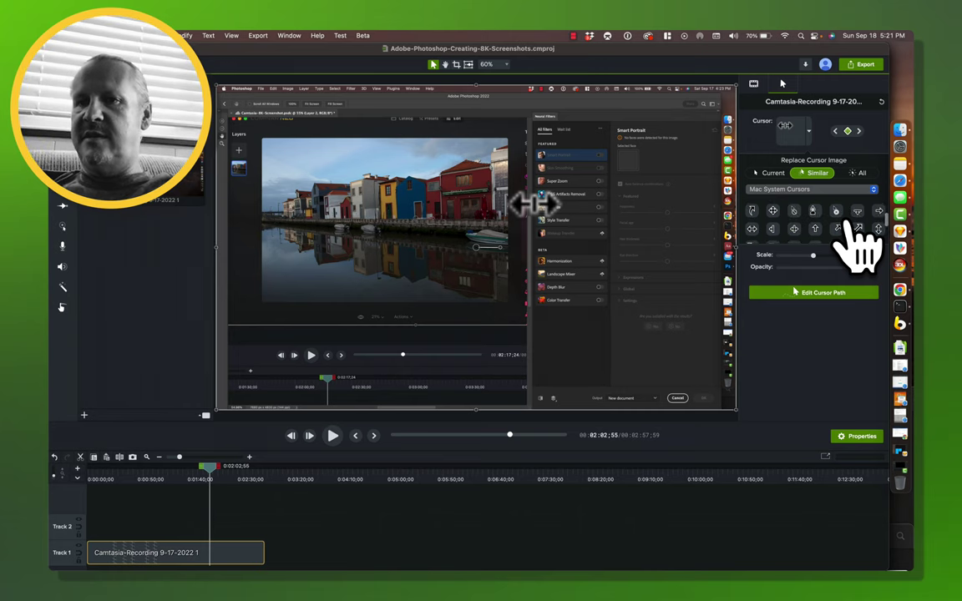
scroll(853, 225, "down", 2)
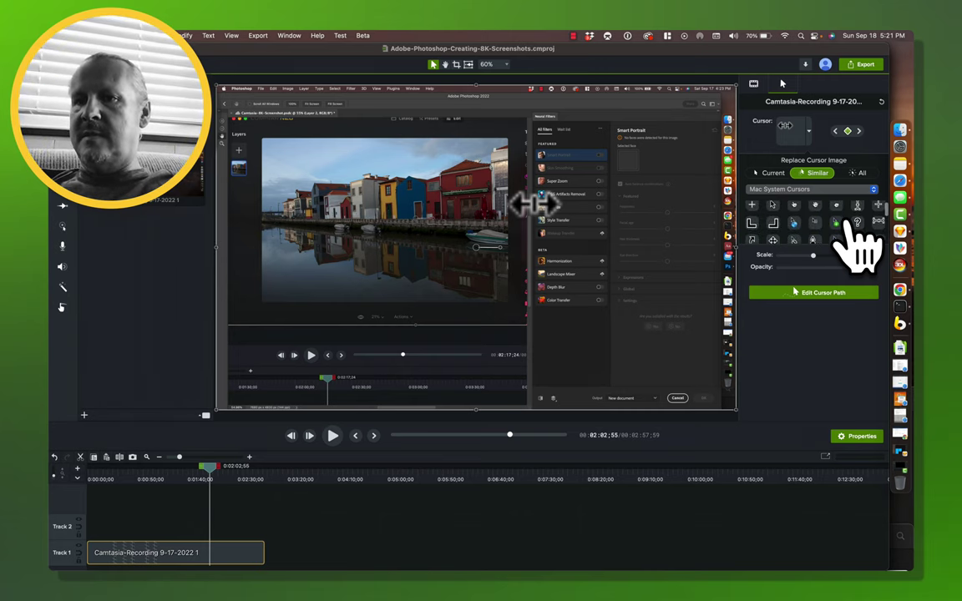
scroll(854, 226, "down", 2)
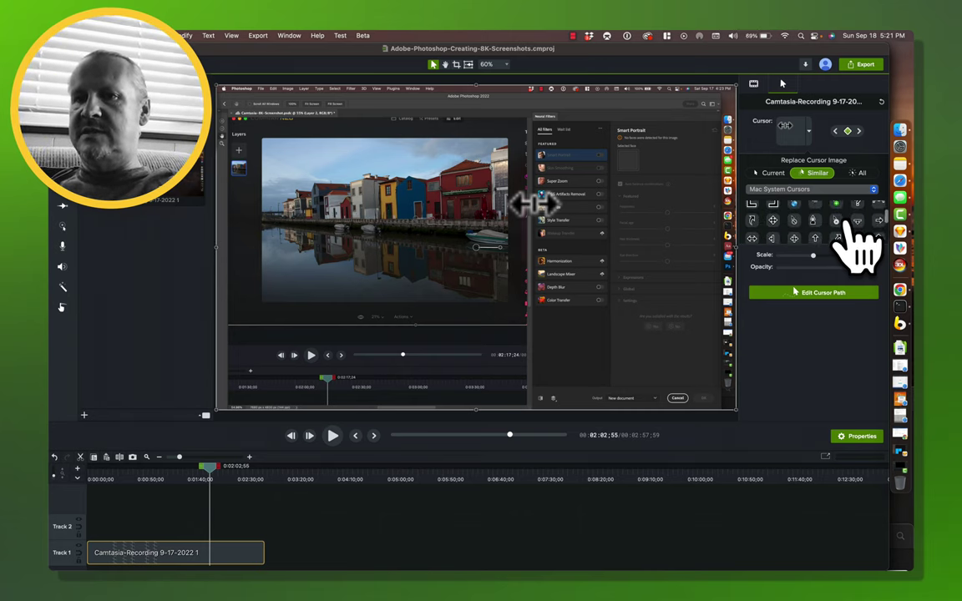
left_click(773, 222)
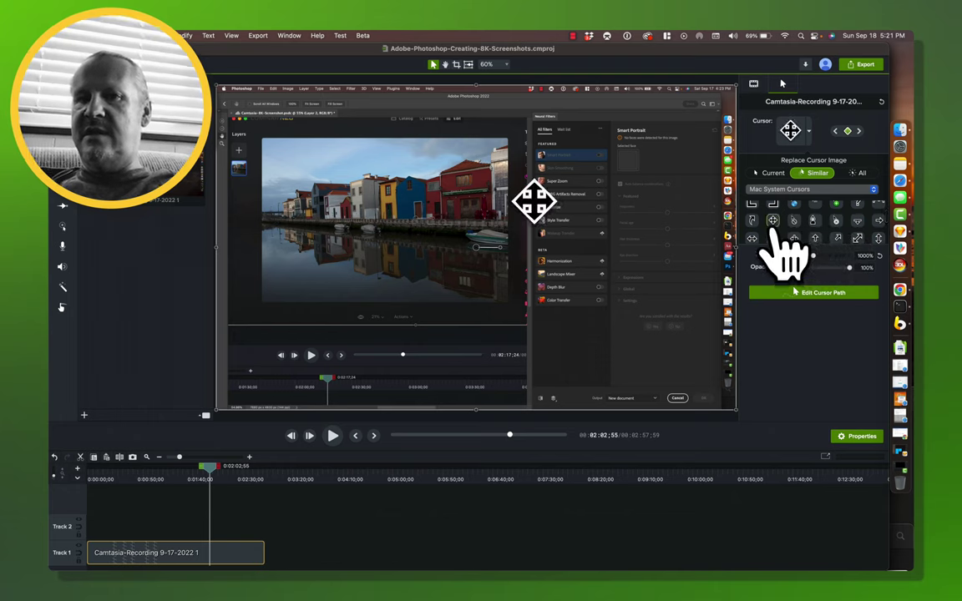
left_click(773, 237)
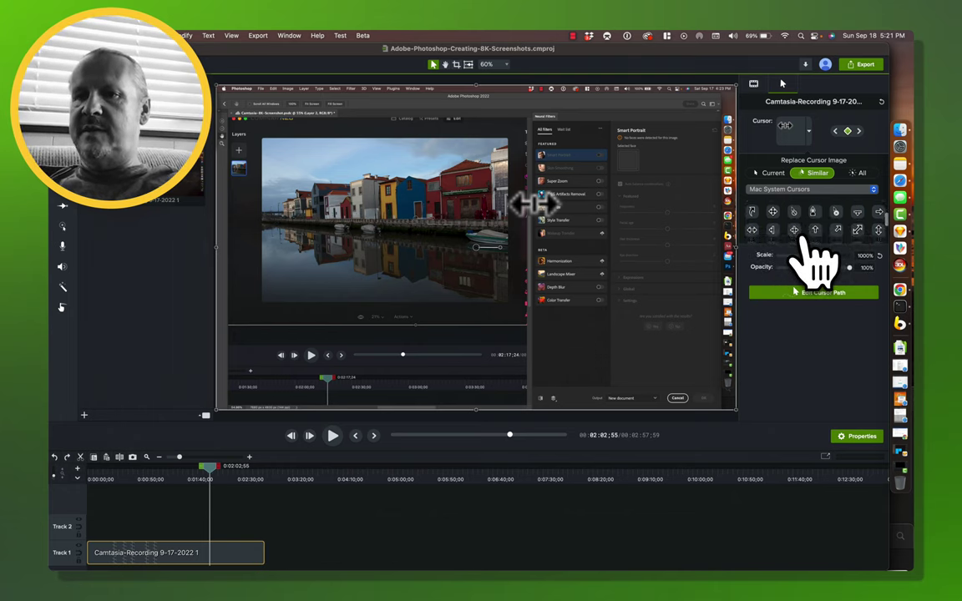
scroll(795, 239, "down", 1)
left_click(793, 232)
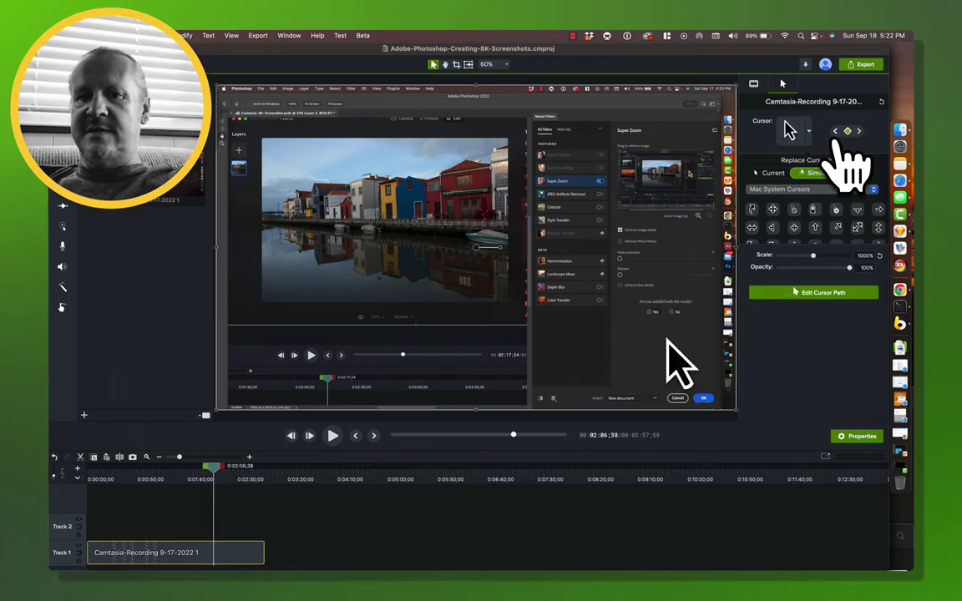
left_click(209, 478)
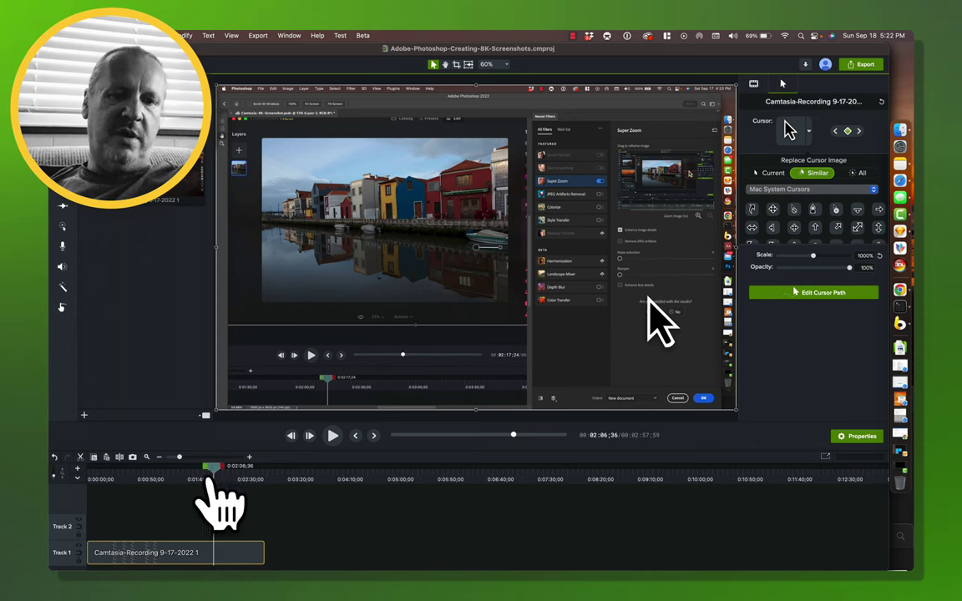
left_click_drag(212, 474, 83, 476)
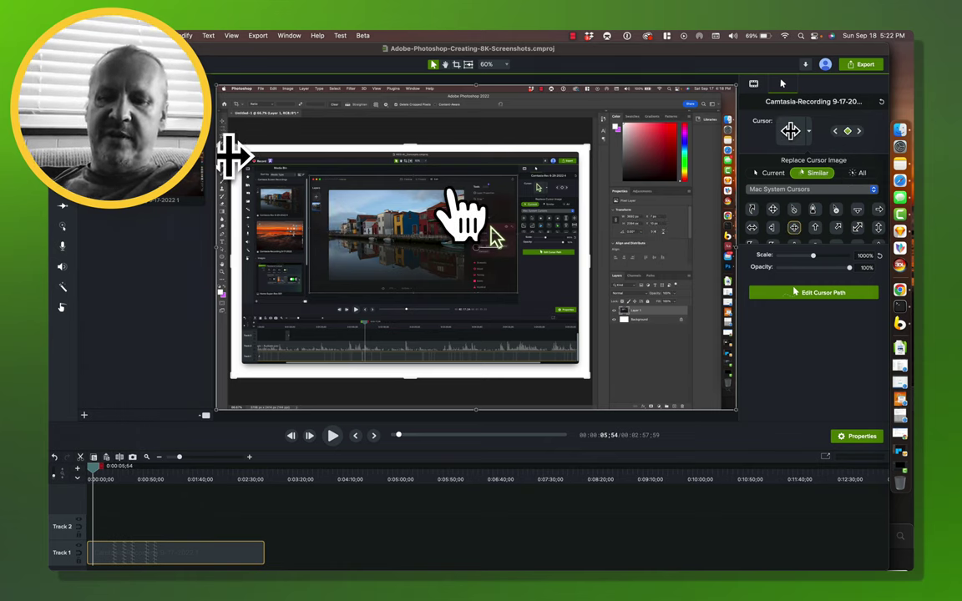
- Replace the recorded crosshair near the start with the Mac arrow cursor
key("Left")
key("Right")
key("Left")
key("Right")
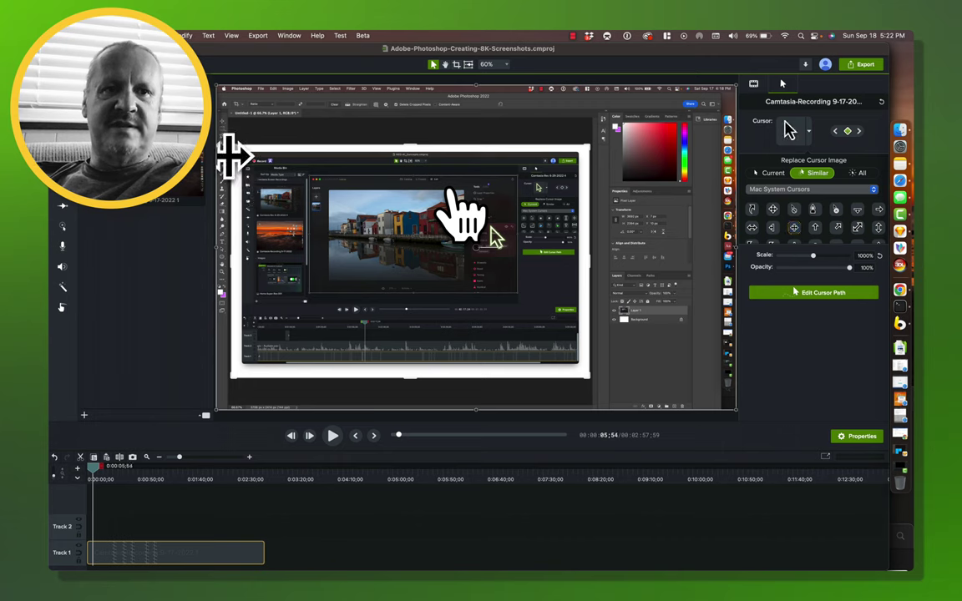
key("Left")
key("Right")
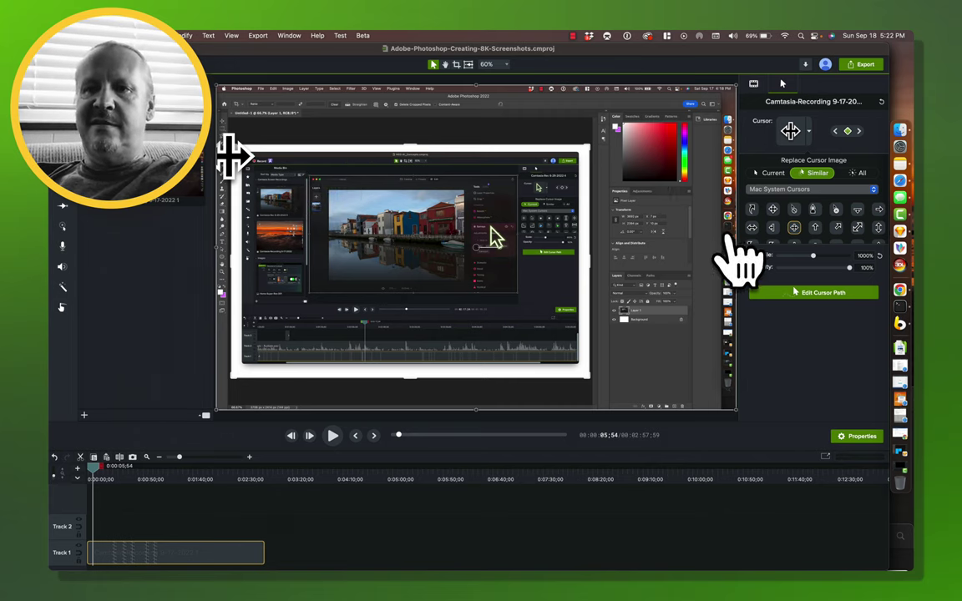
left_click(773, 232)
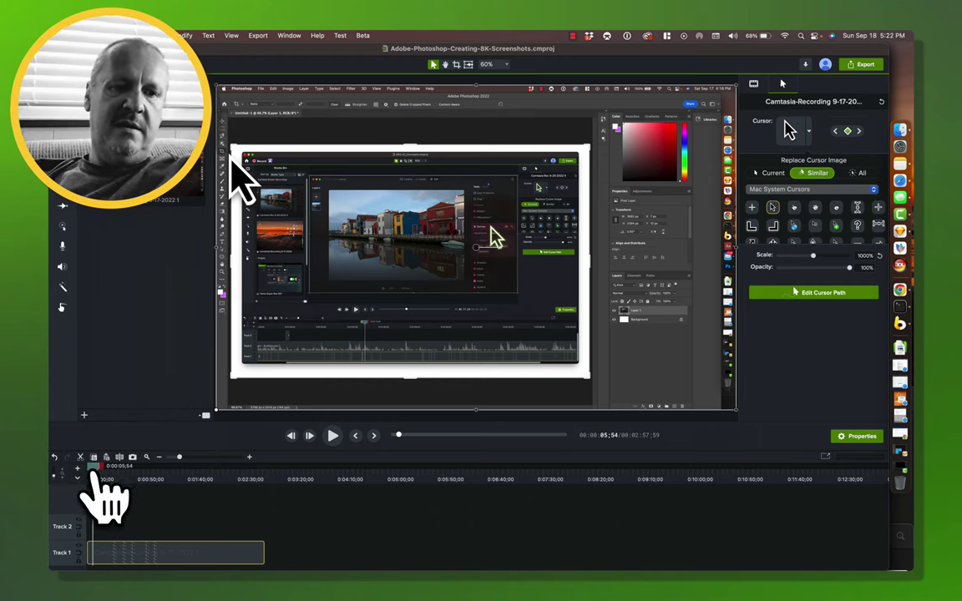
- Rewind to the beginning and play back to review the replacement cursors
left_click_drag(92, 483, 75, 499)
key("space")
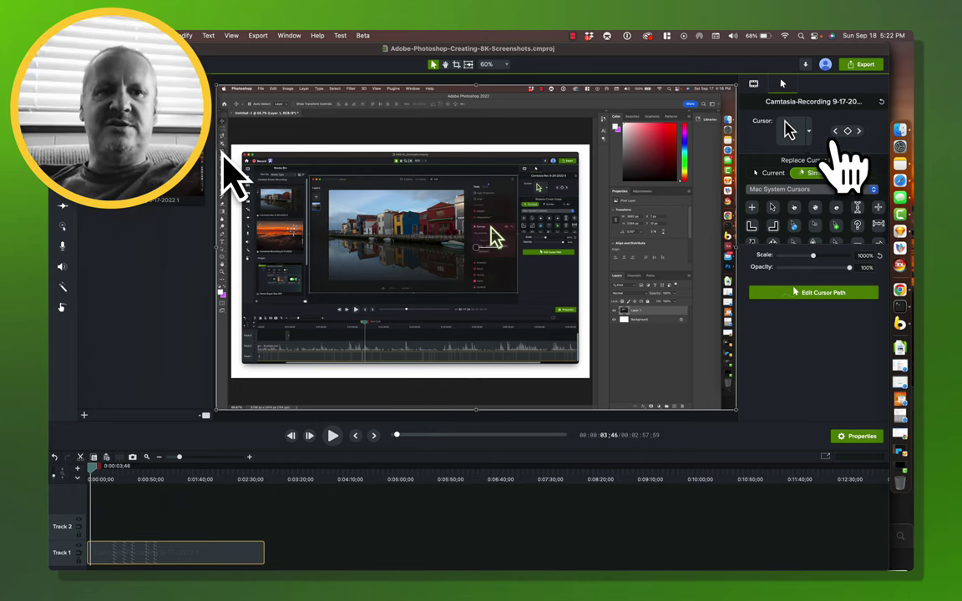
key("space")
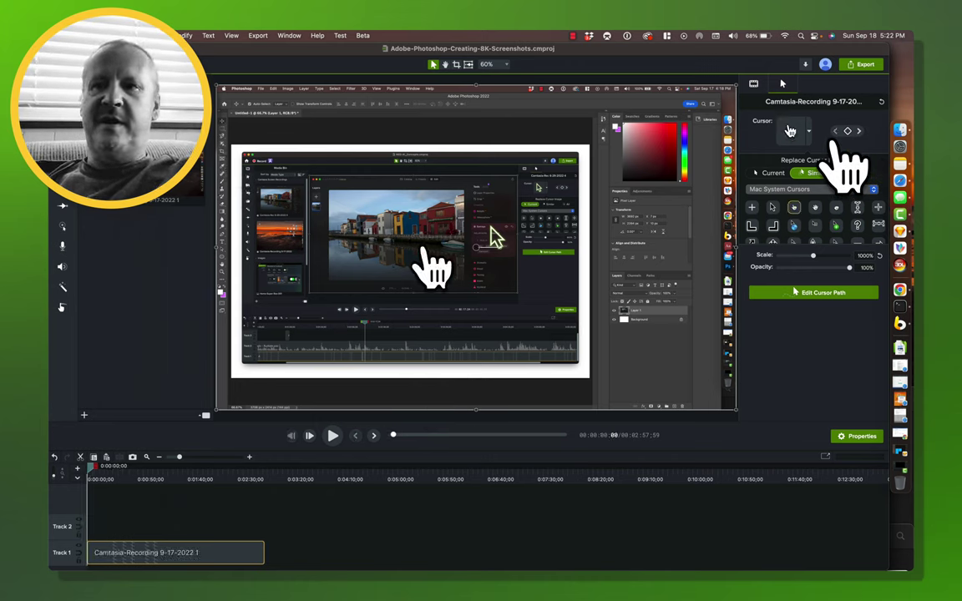
key("space")
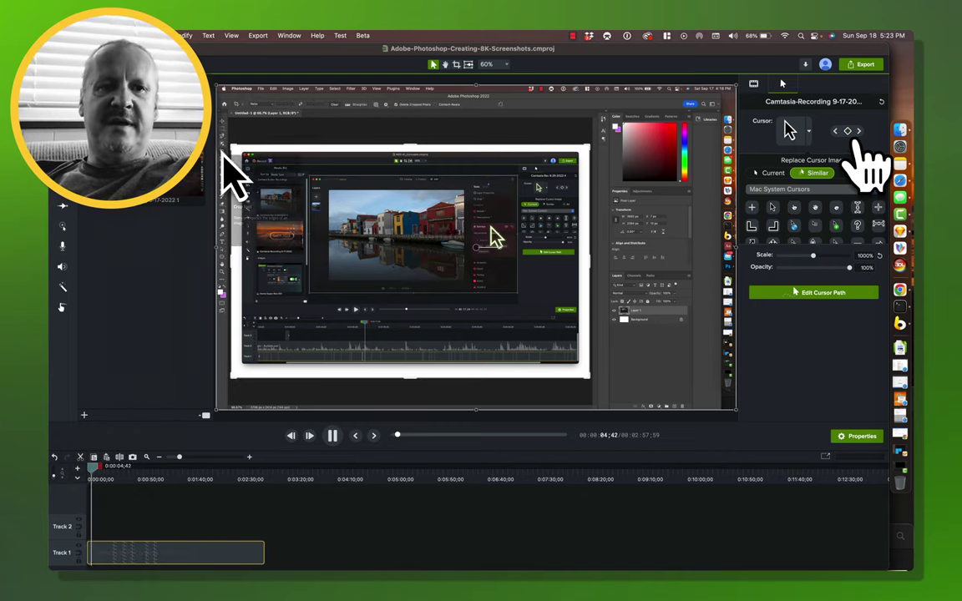
key("space")
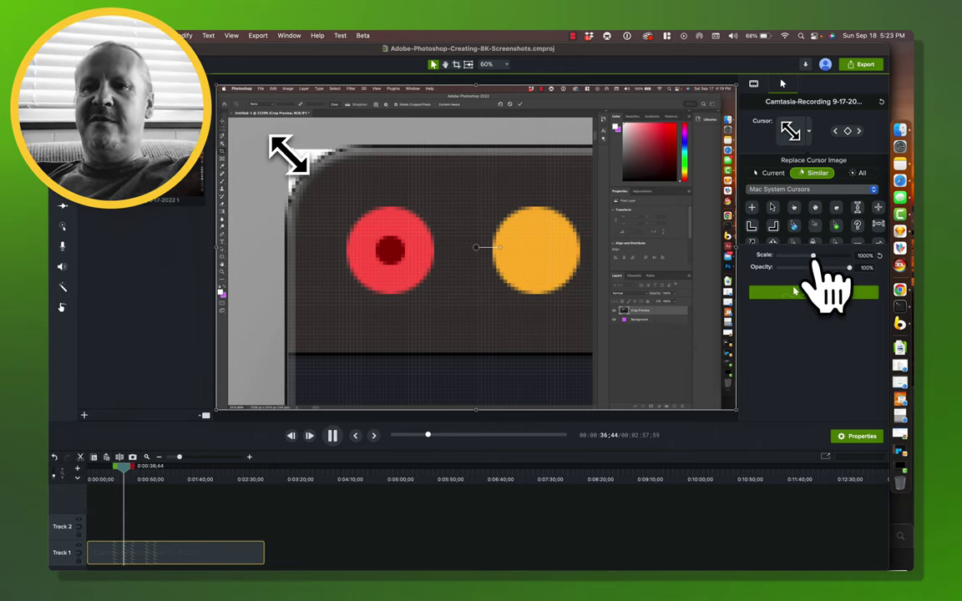
- Reduce the replacement cursor scale to 743% and stop playback
mouse_move(815, 259)
left_mouse_down()
mouse_move(876, 271)
mouse_move(801, 257)
left_mouse_up()
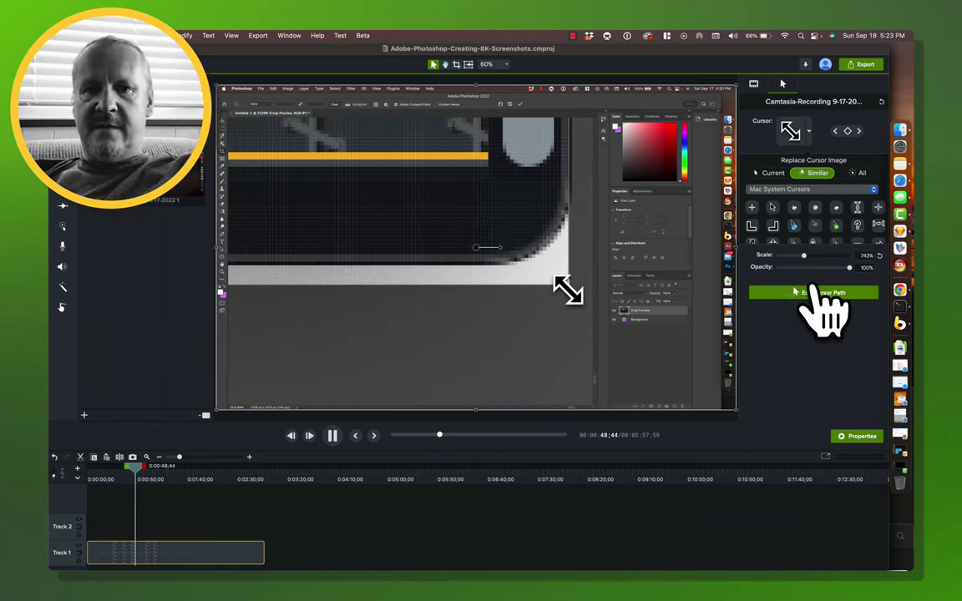
key("space")
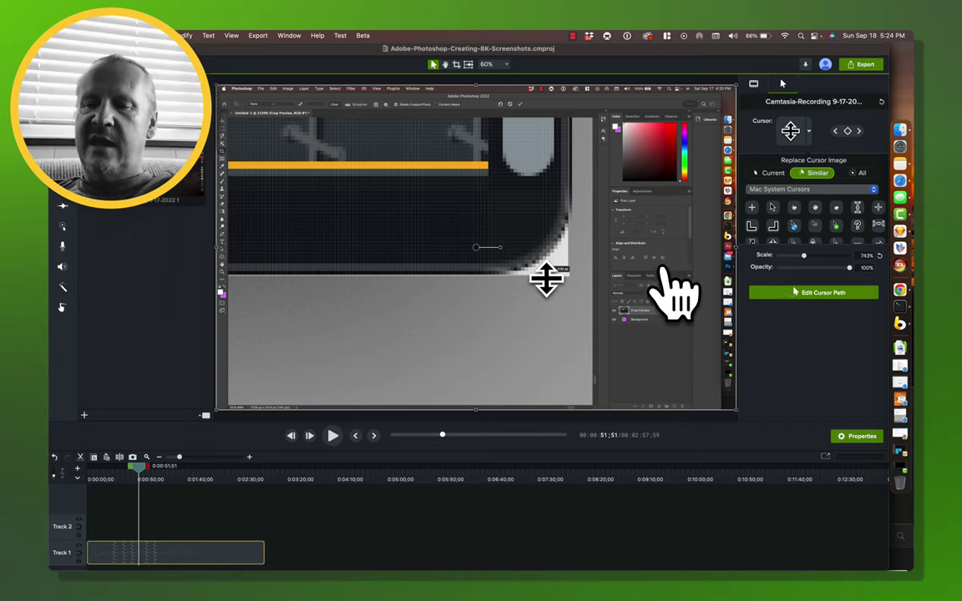
- Set the replacement back to Similar cursors, then play from about 0:54 to review the cursors
left_click(772, 175)
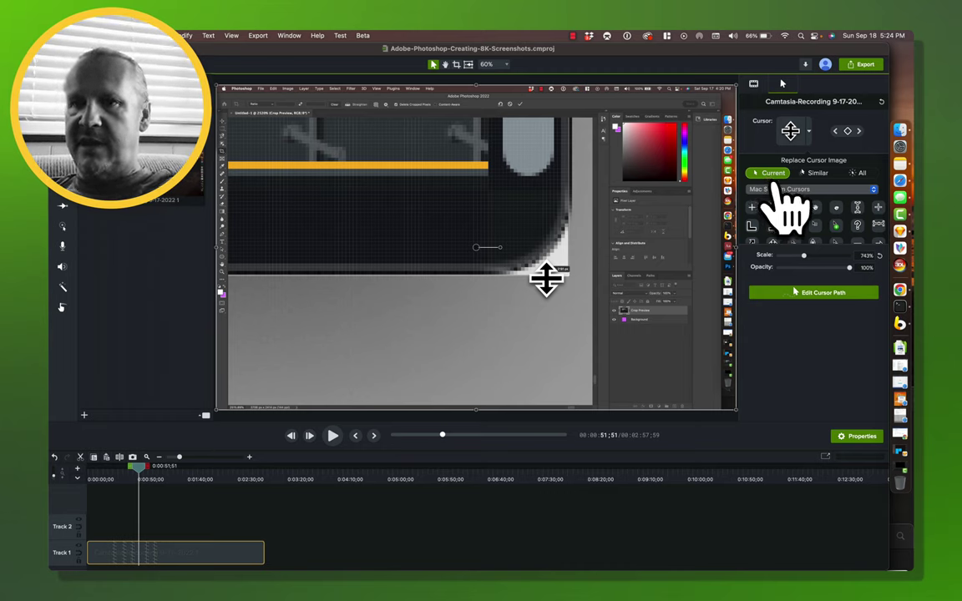
left_click(813, 175)
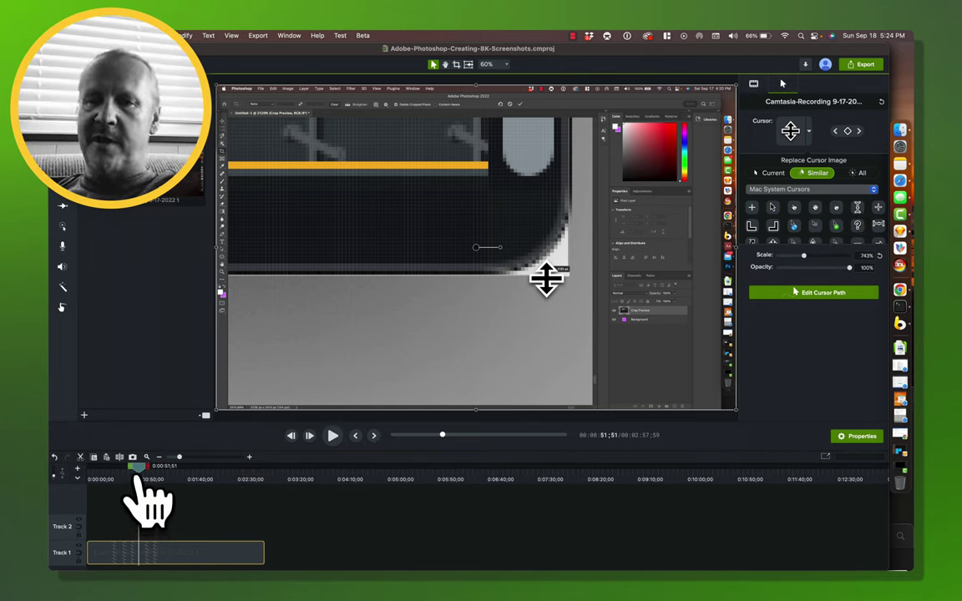
left_click_drag(138, 478, 141, 478)
key("space")
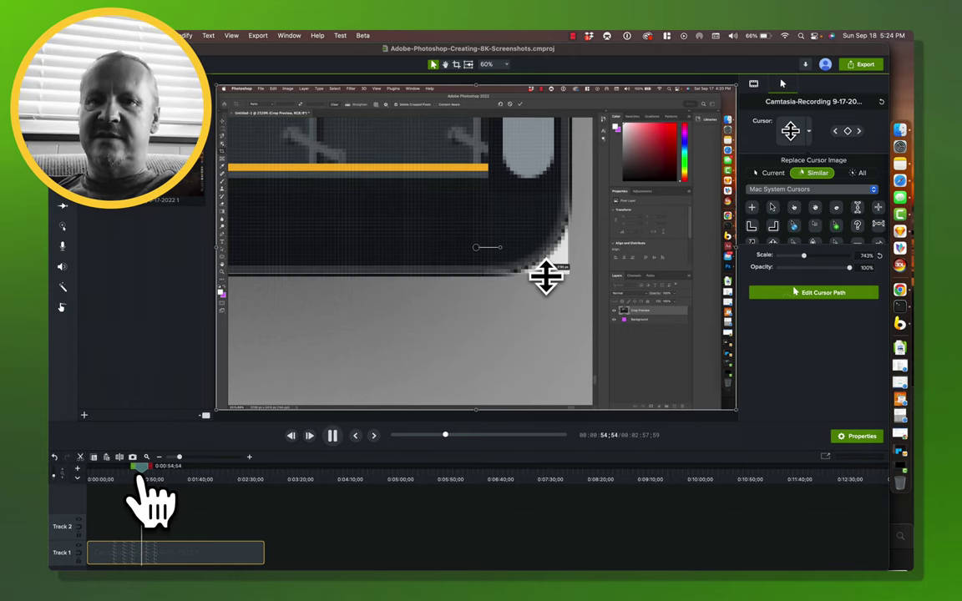